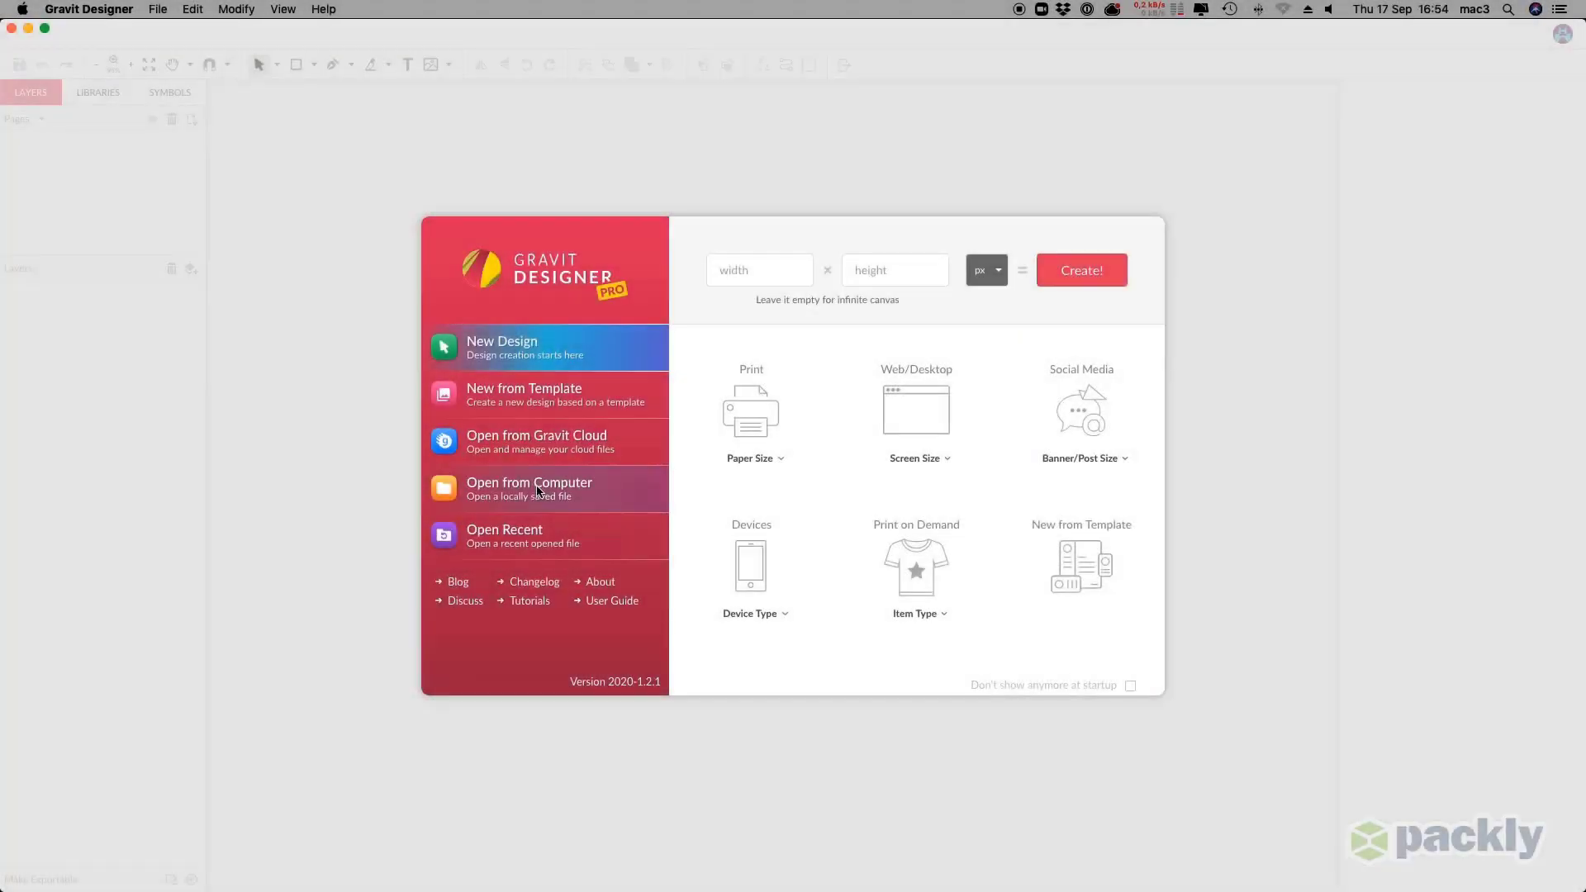
Open Packly dieline 124x81x65mm.pdf from the Resources folder via Open from Computer.
left_click(536, 491)
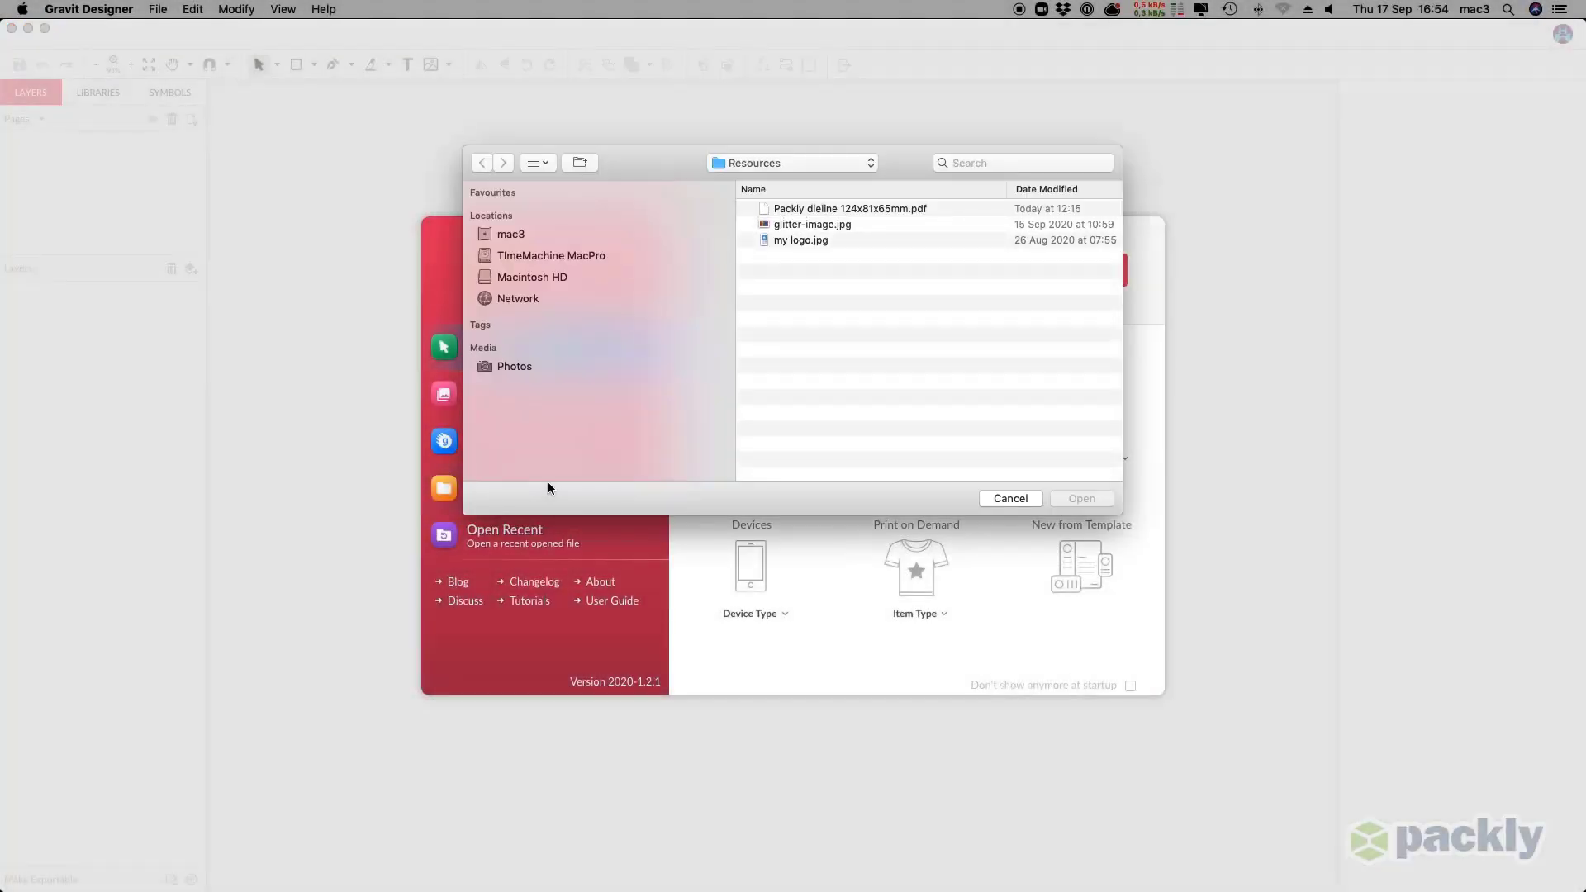
left_click(809, 209)
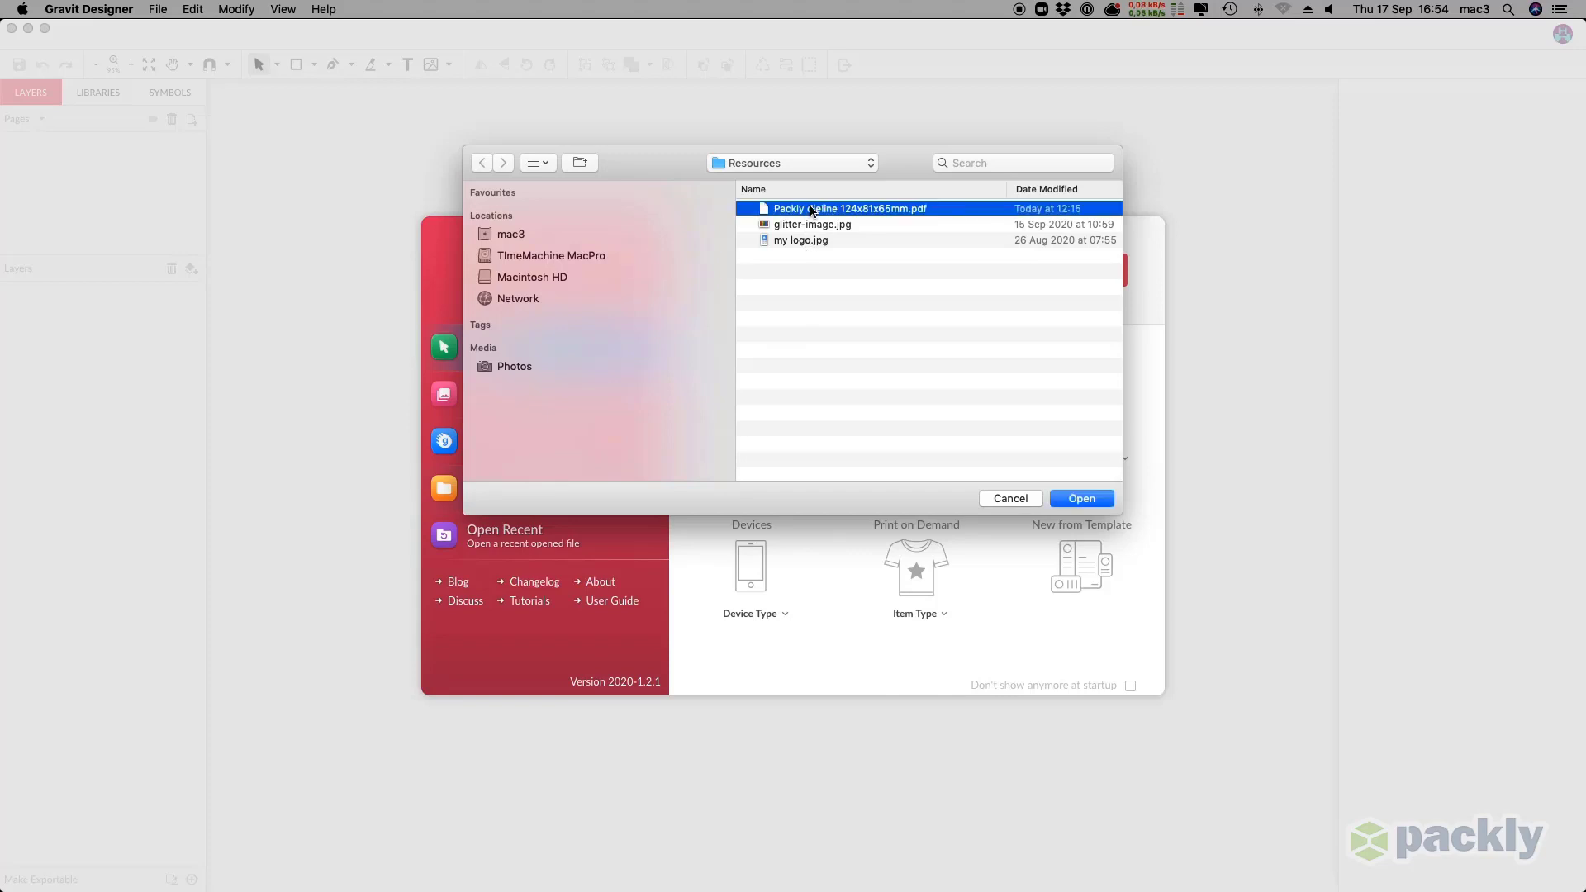
left_click(1081, 497)
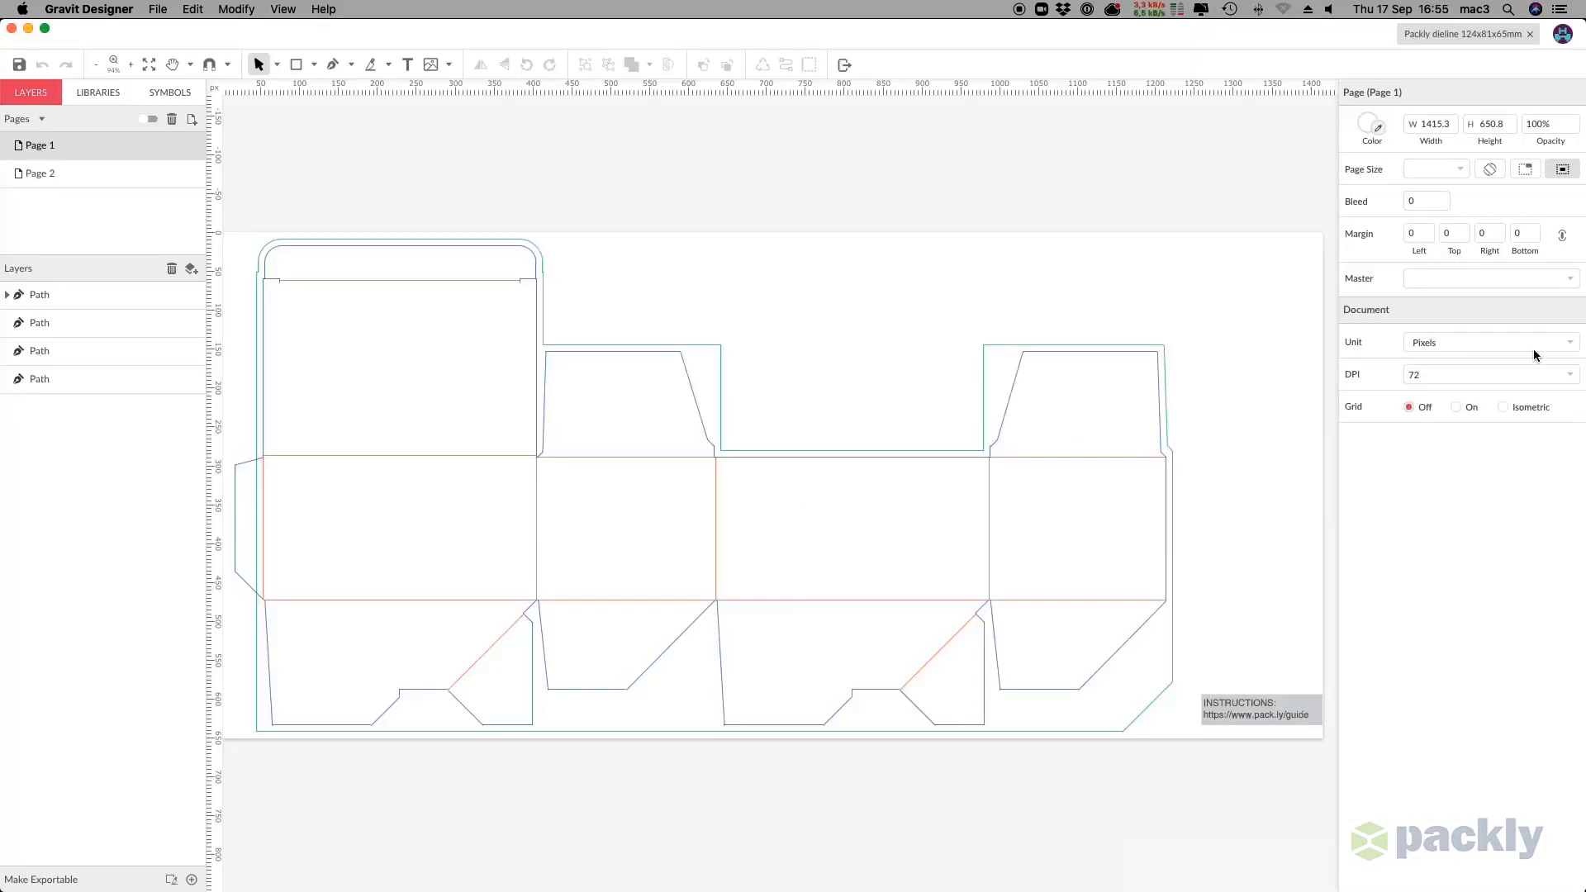
Set the document Unit to Millimeters and DPI to 300 in the inspector.
left_click(1534, 354)
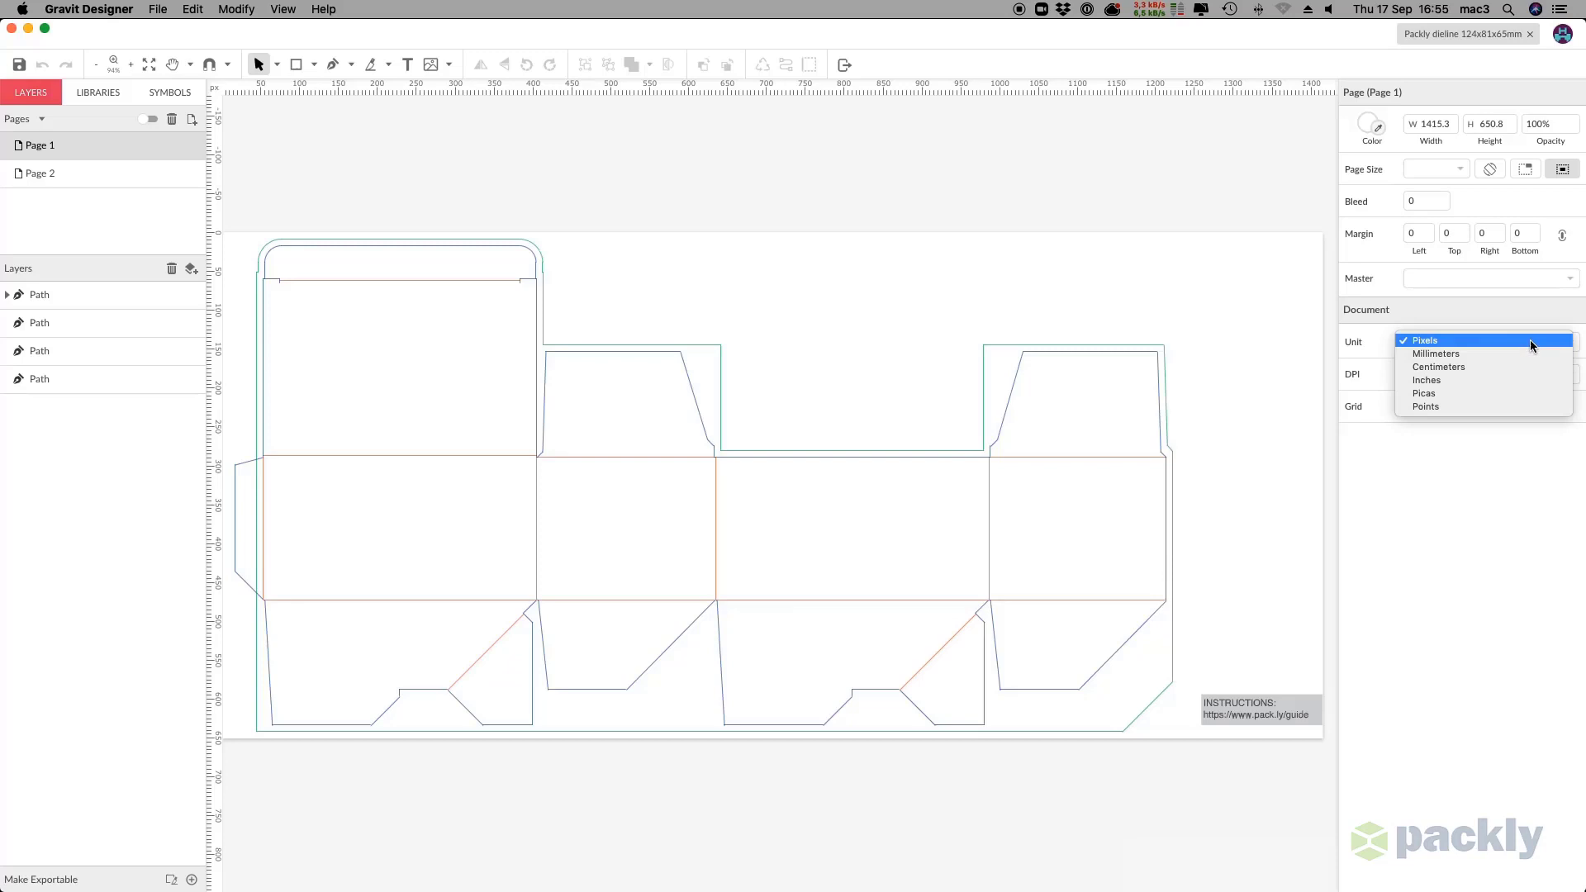
left_click(1516, 355)
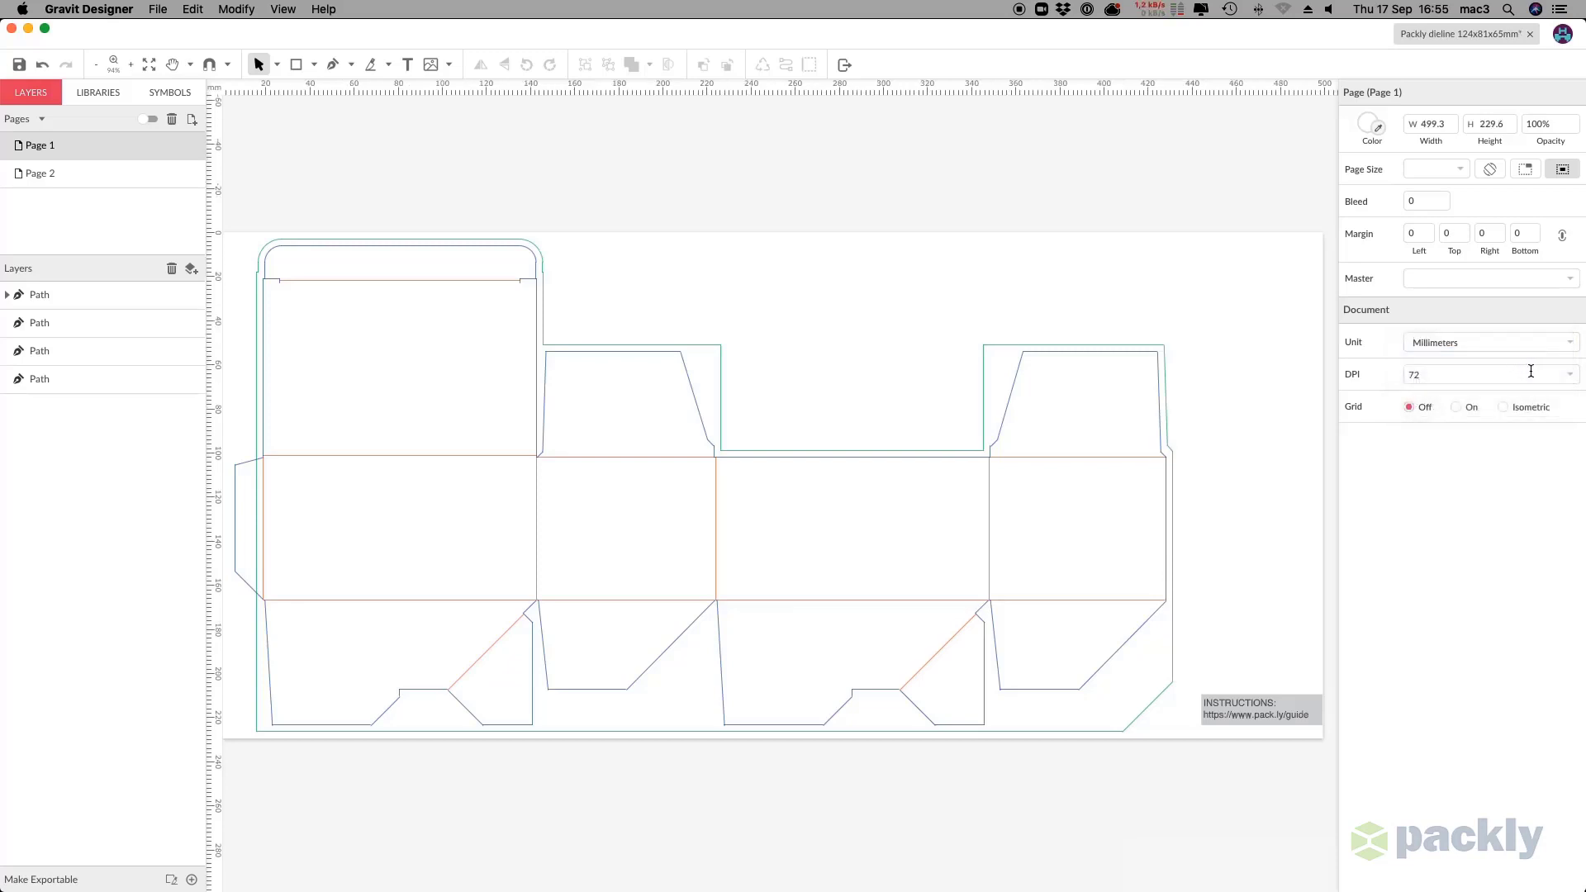
left_click(1564, 372)
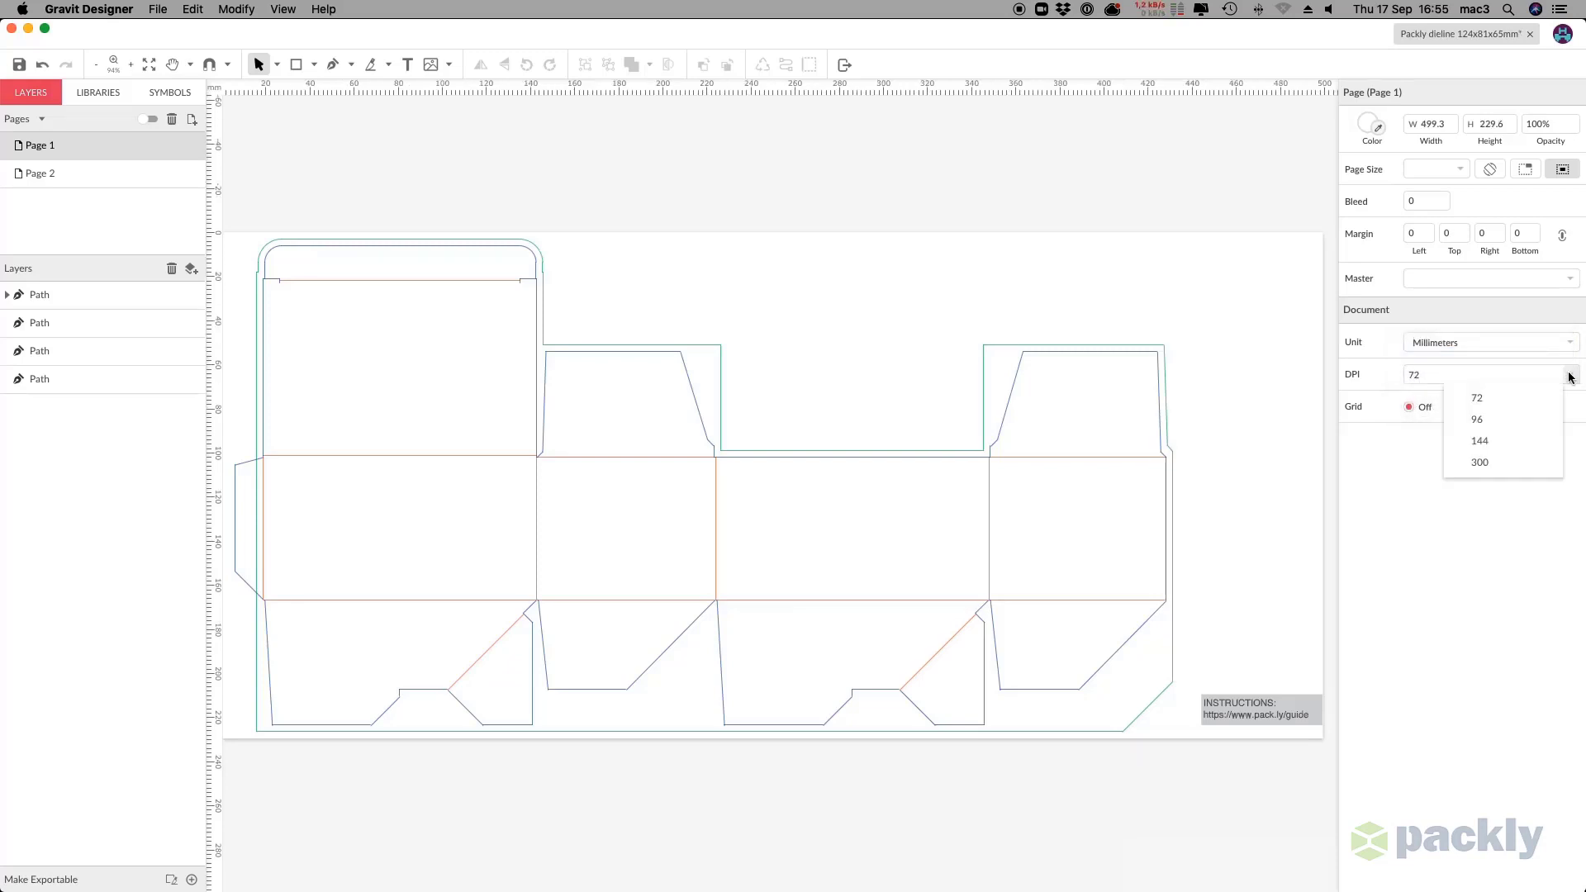
left_click(1484, 462)
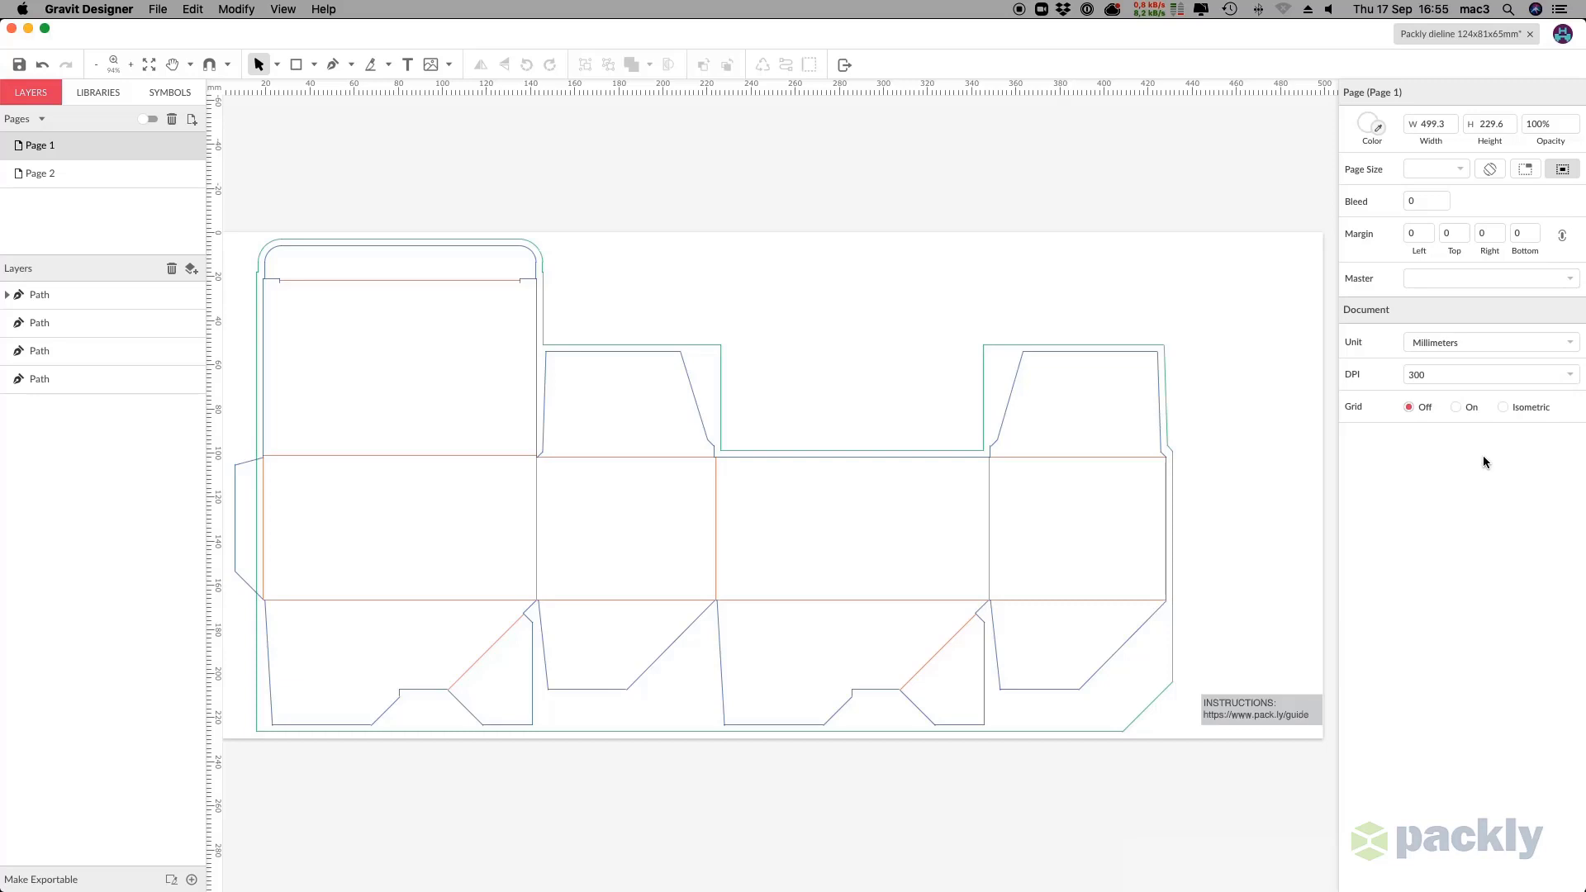
Create a layer named Dieline and drag the four Path layers into it.
left_click(192, 271)
mouse_move(74, 295)
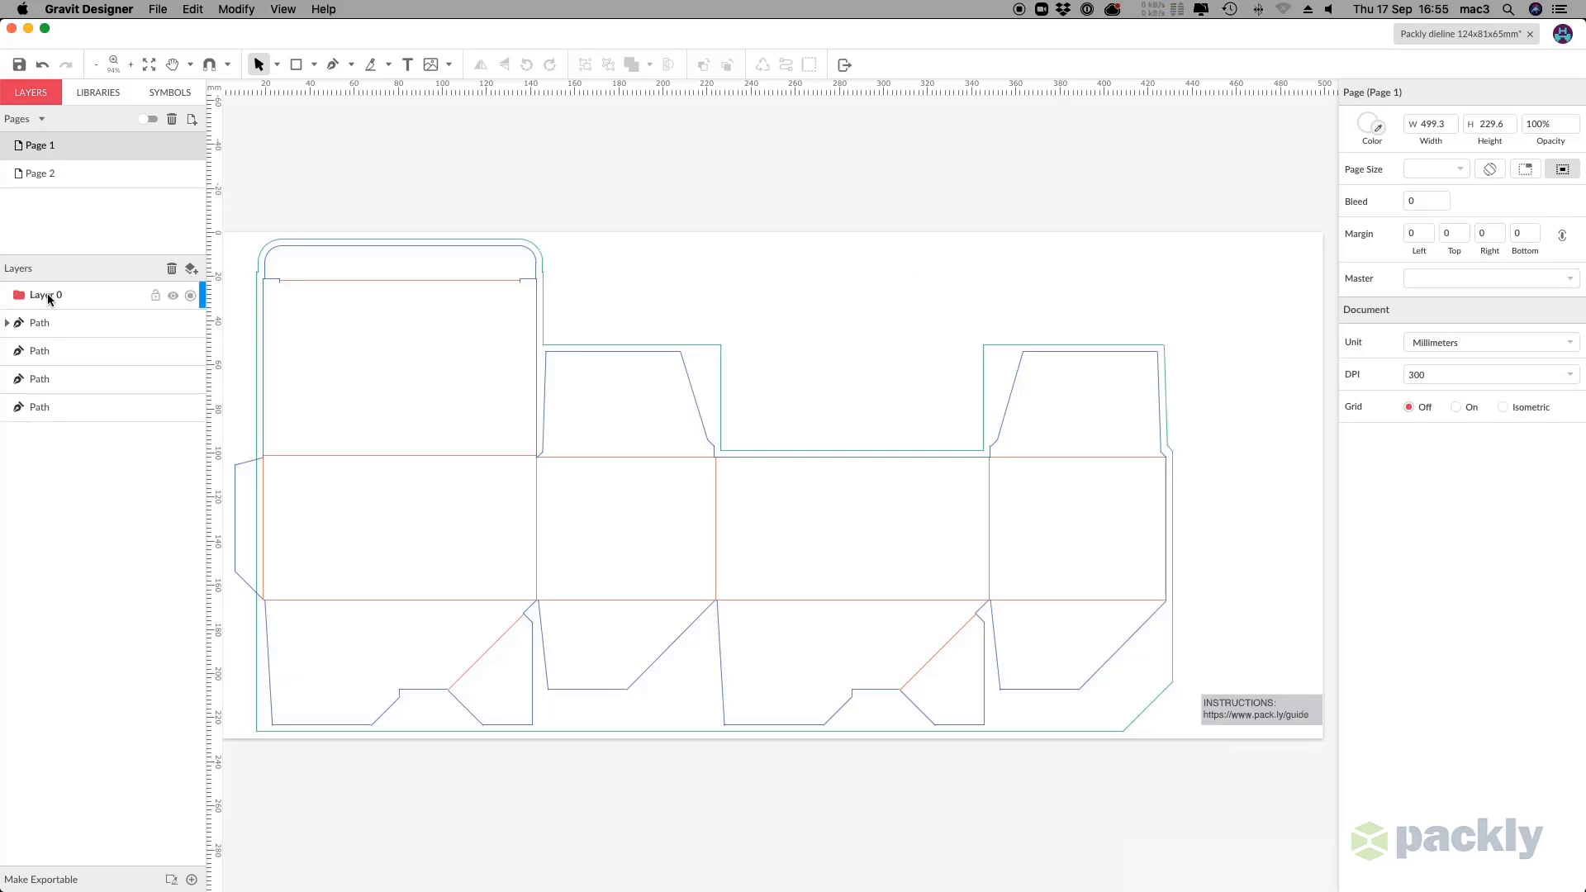
double_click(48, 296)
type("Dieline")
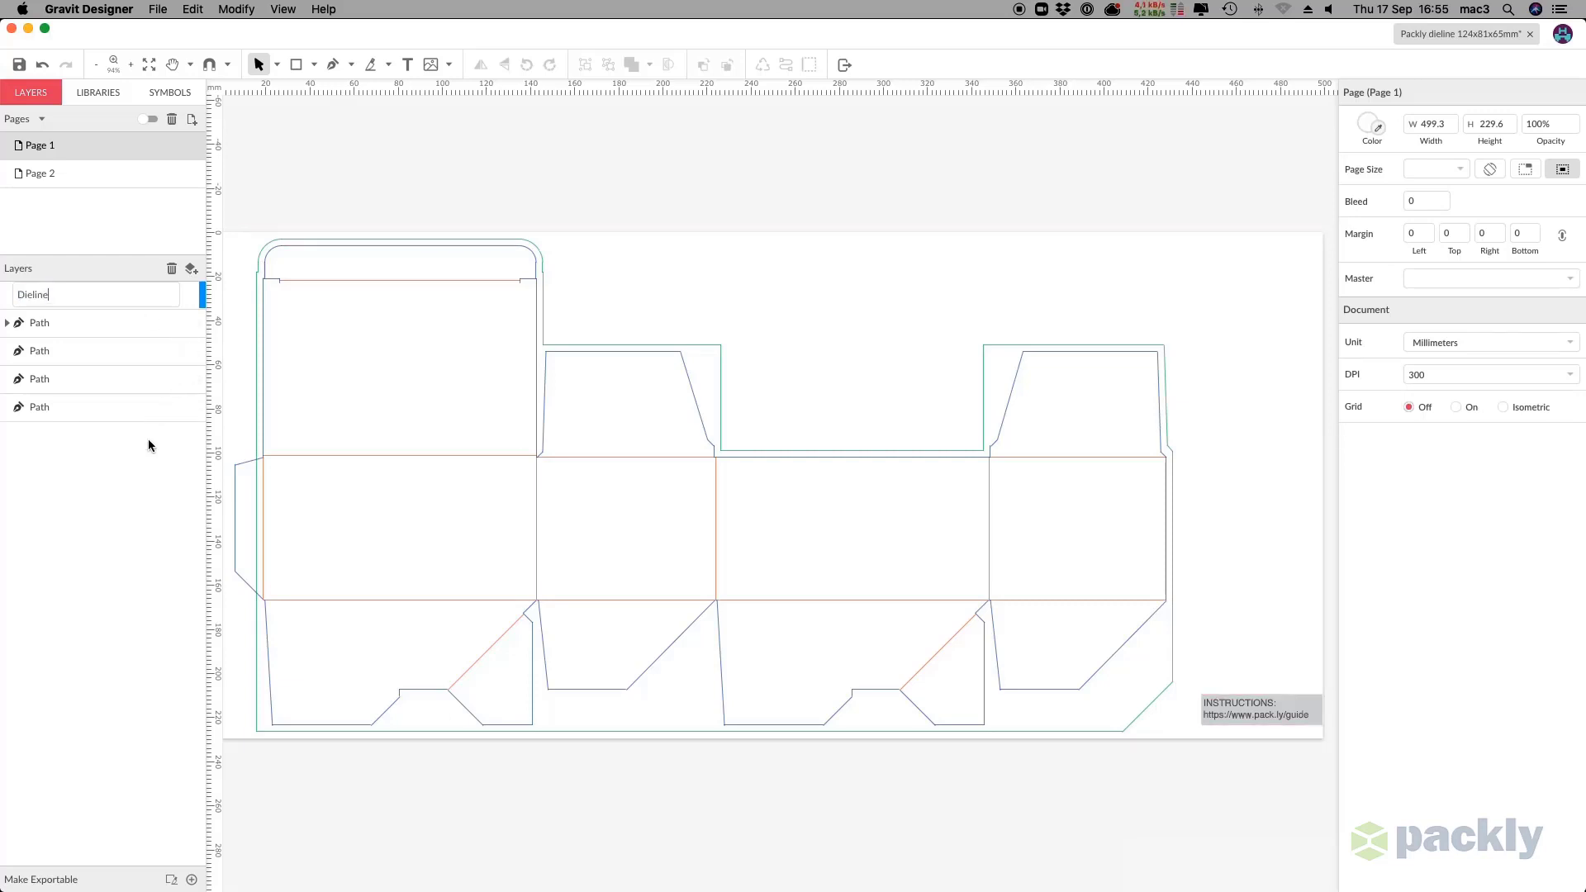
key("Return")
left_click(99, 322)
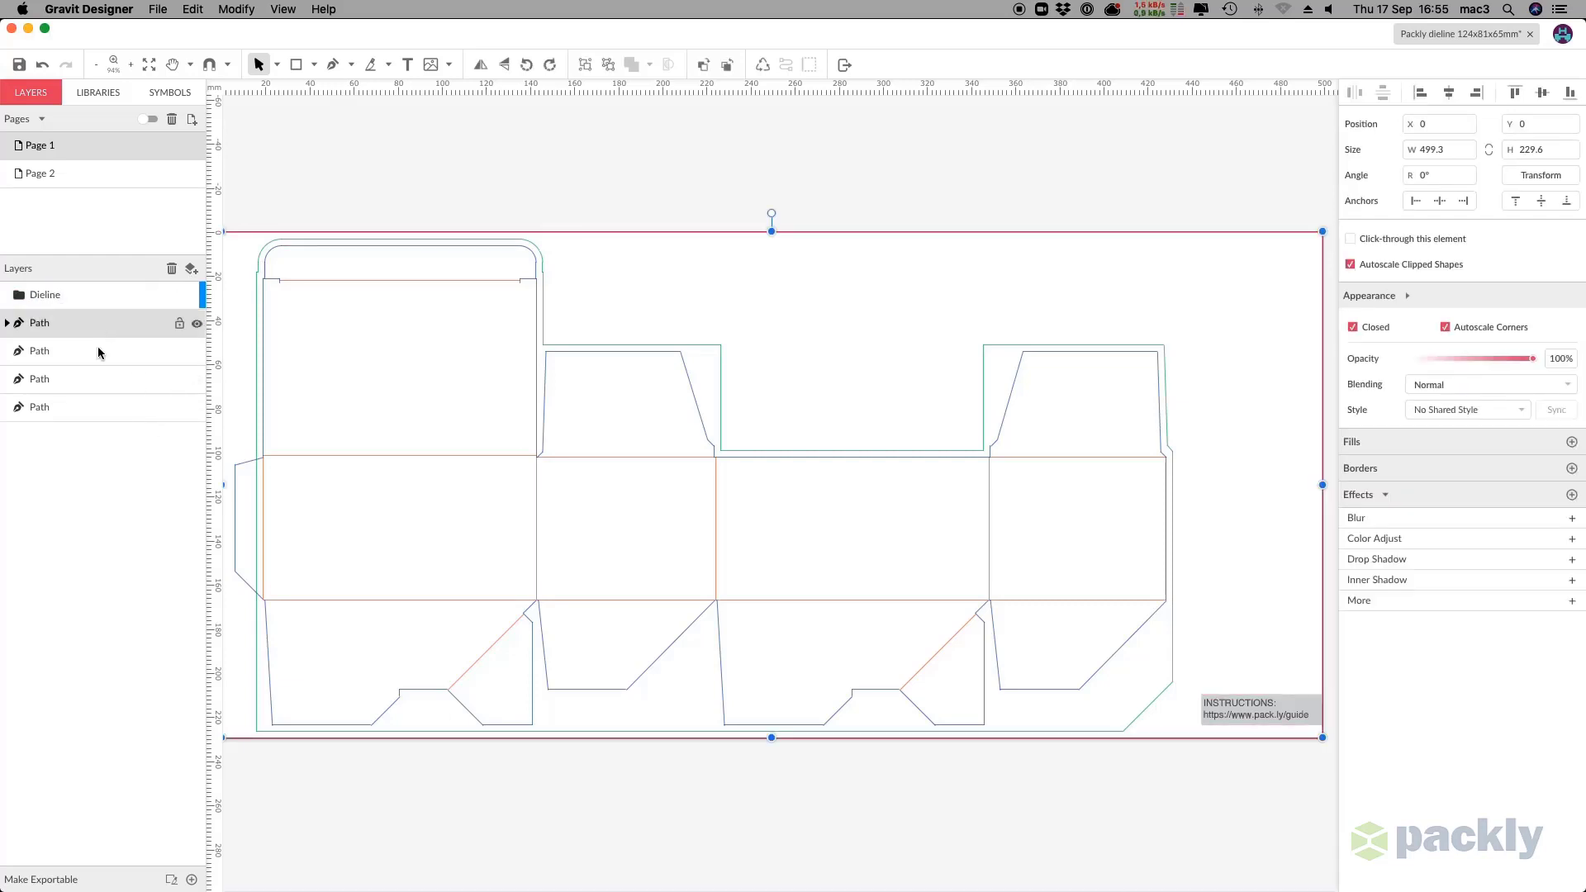
left_click(75, 408, "shift")
left_click_drag(42, 324, 48, 301)
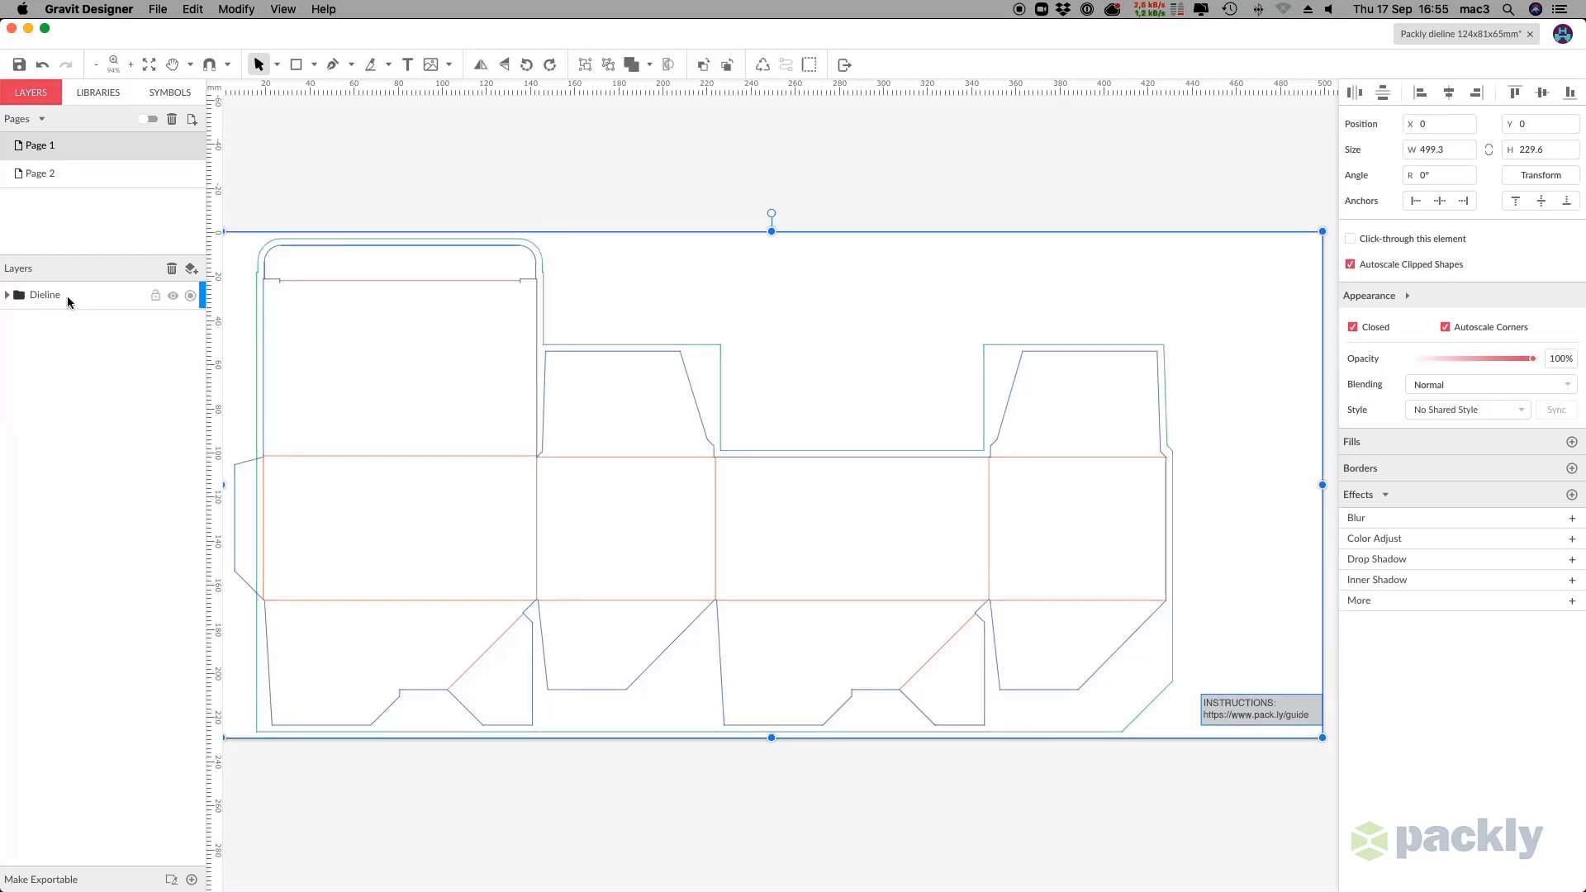
Lock Dieline, then create a layer named Artwork and move it below Dieline.
left_click(156, 296)
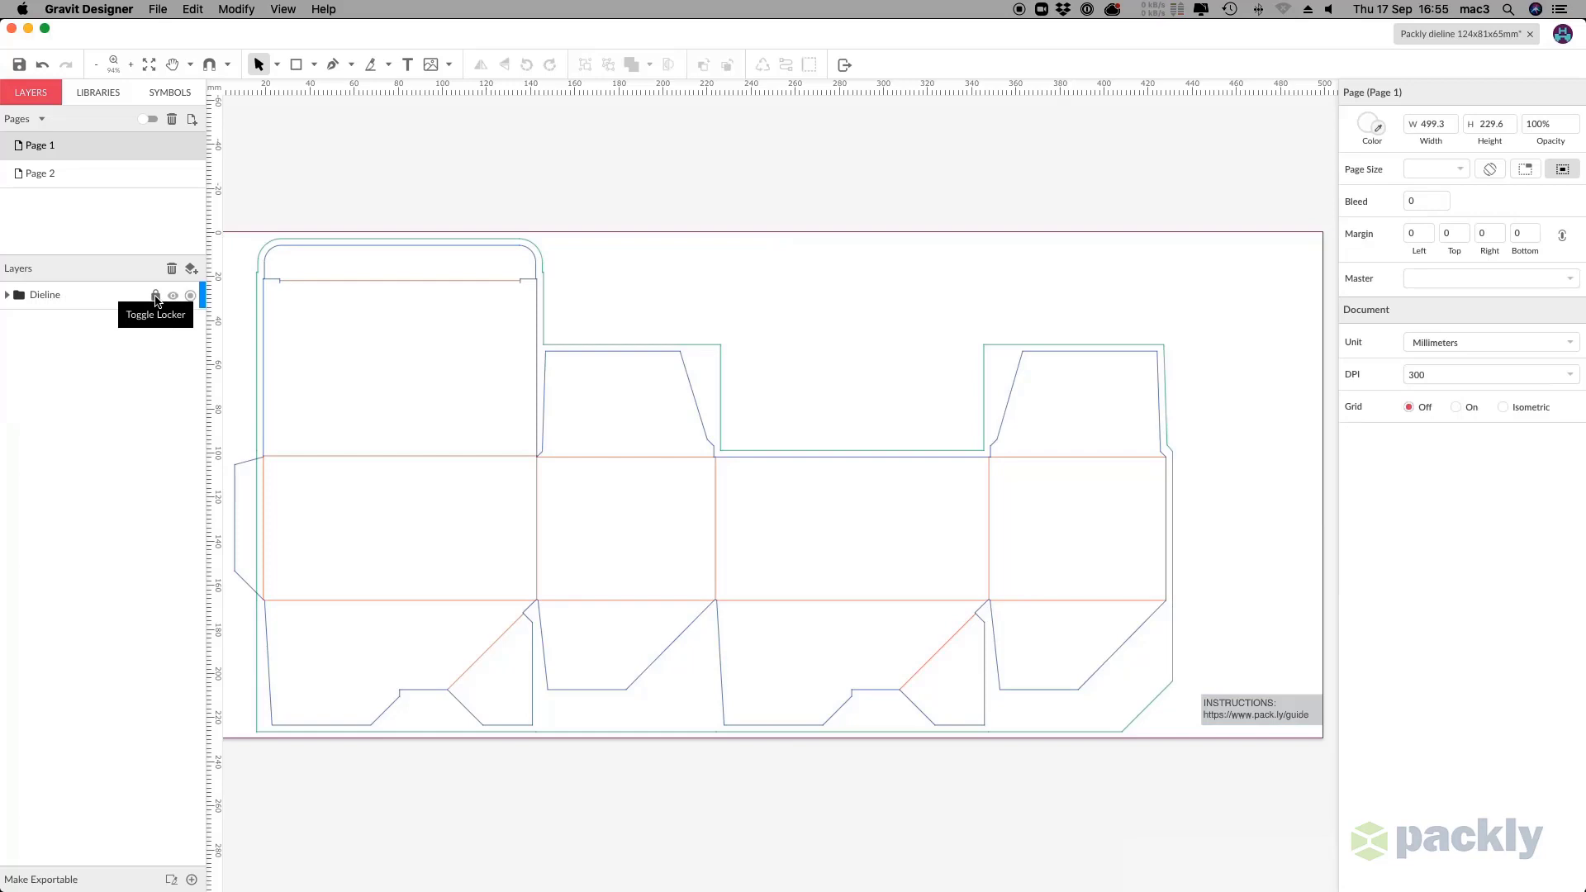
left_click(191, 269)
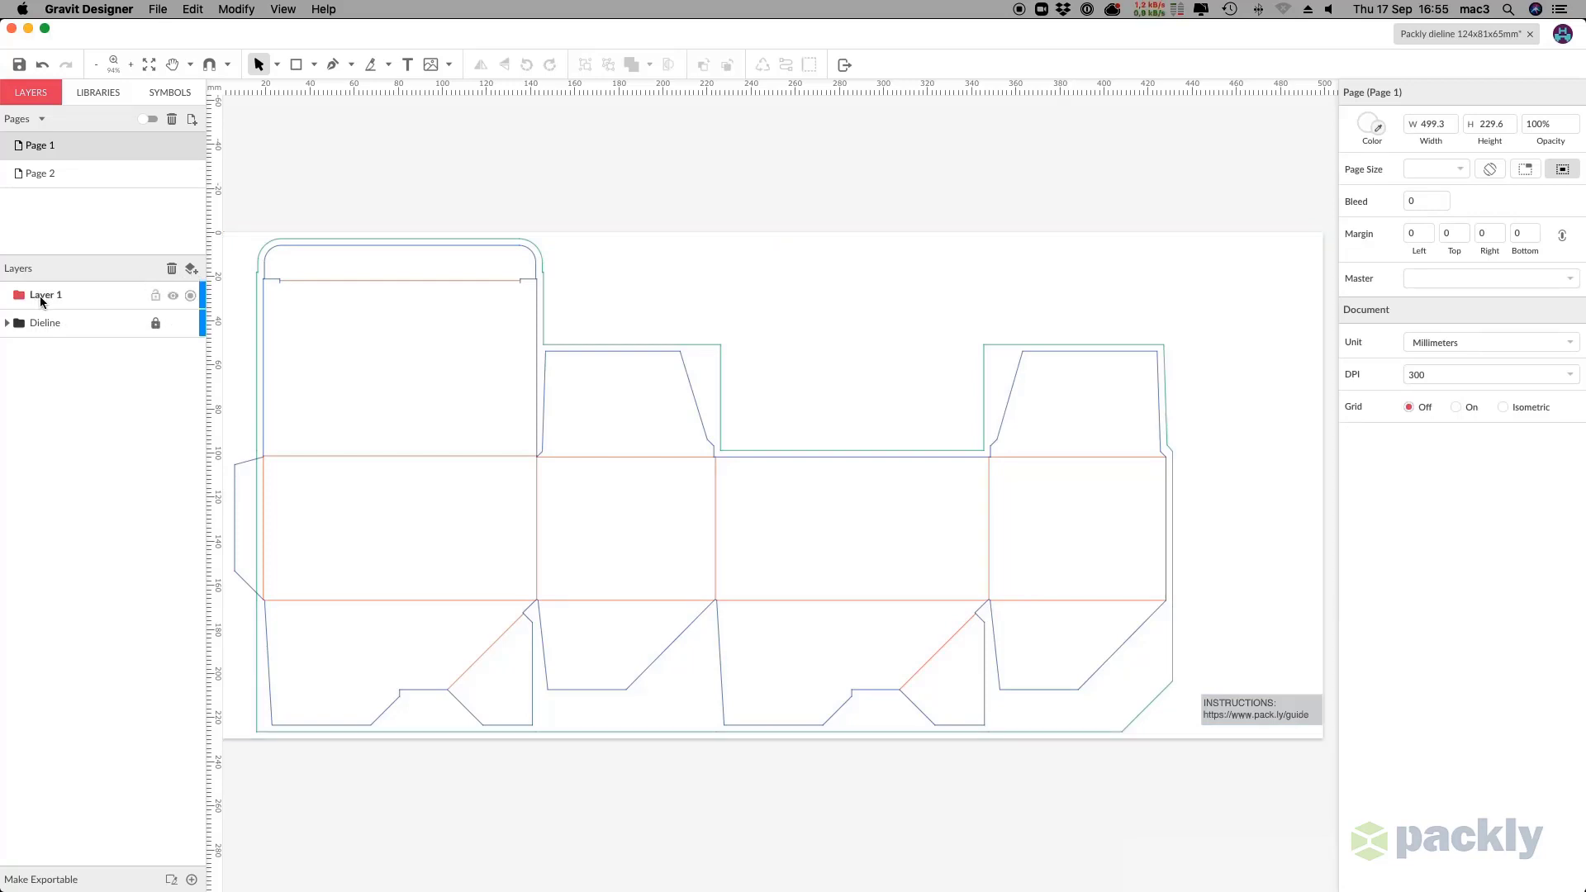
double_click(40, 296)
type("Ar")
type("twork")
key("Return")
left_click_drag(56, 297, 53, 347)
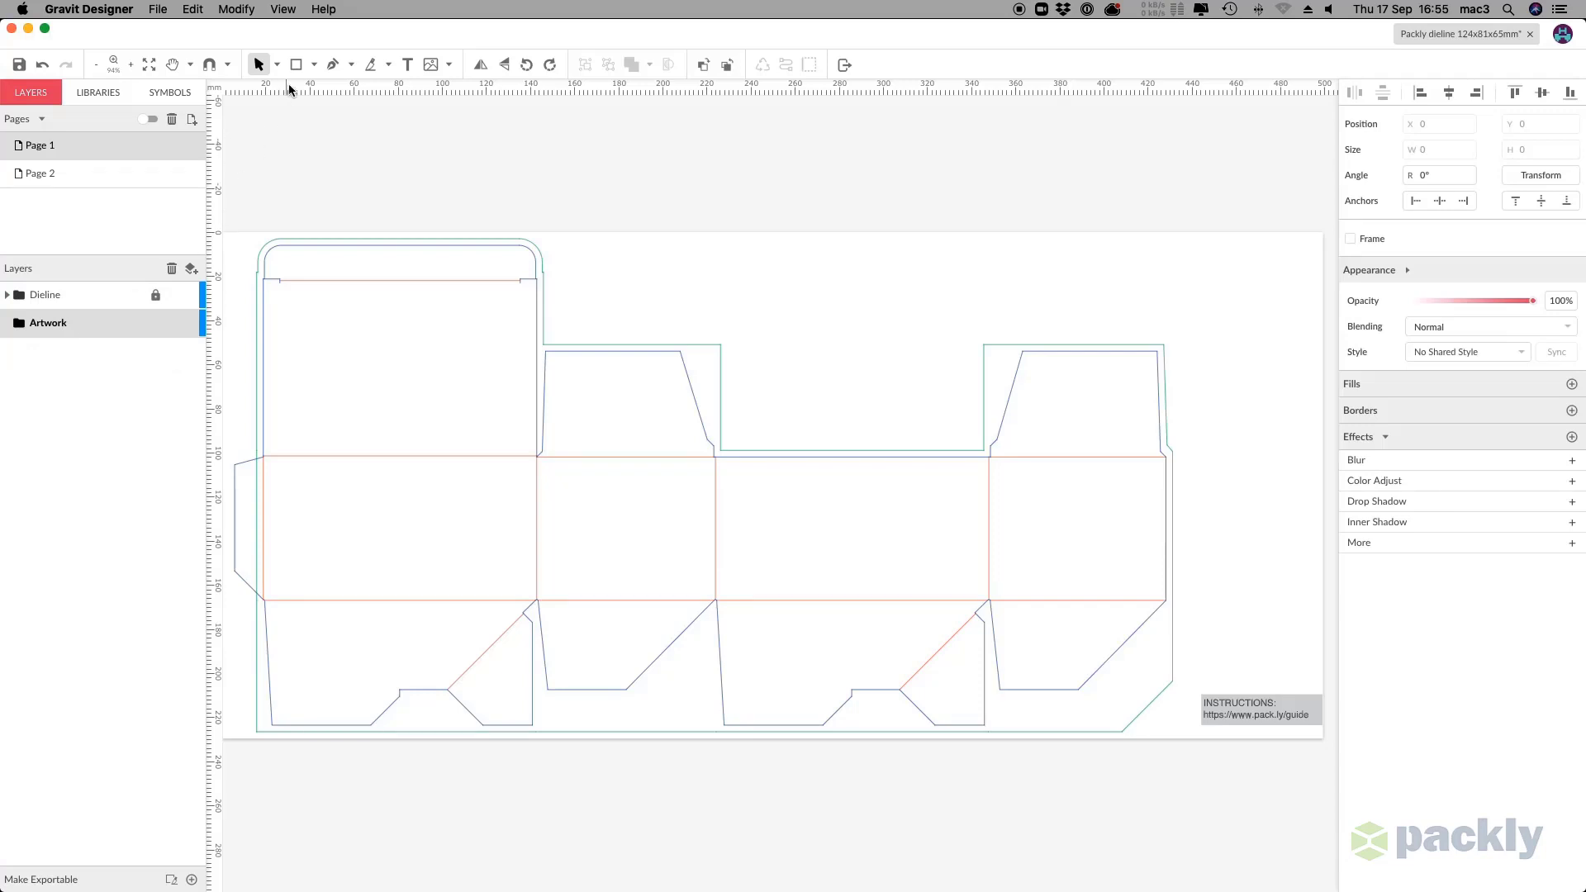
Draw a rectangle with the Rectangle tool stretched over the entire dieline.
left_click(314, 64)
left_click(326, 109)
left_click_drag(254, 233, 626, 540)
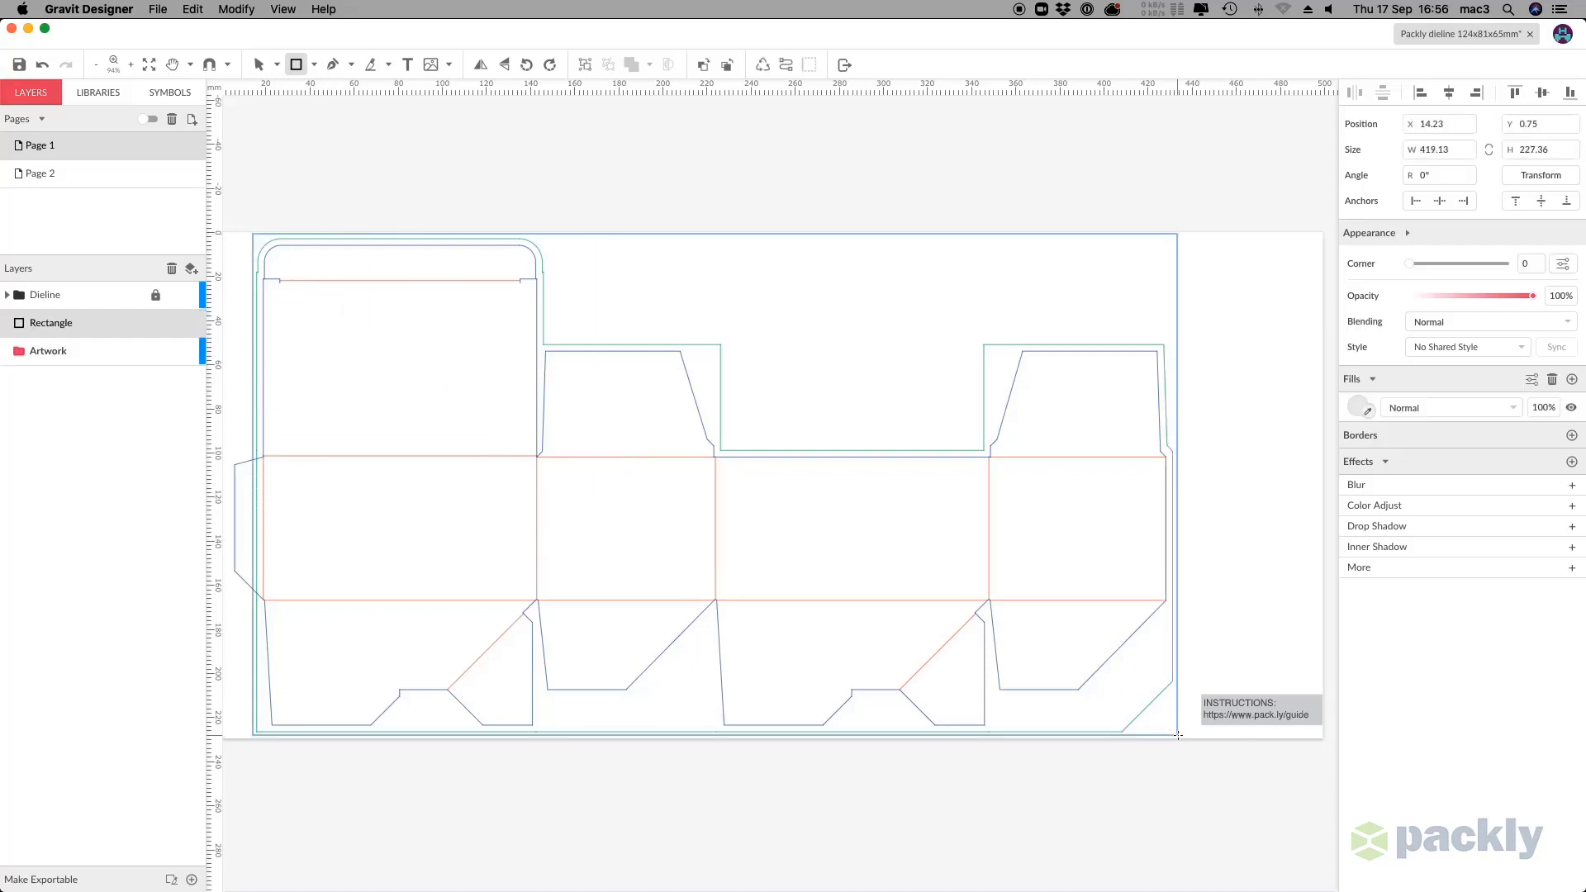
left_click_drag(1164, 766, 1181, 738)
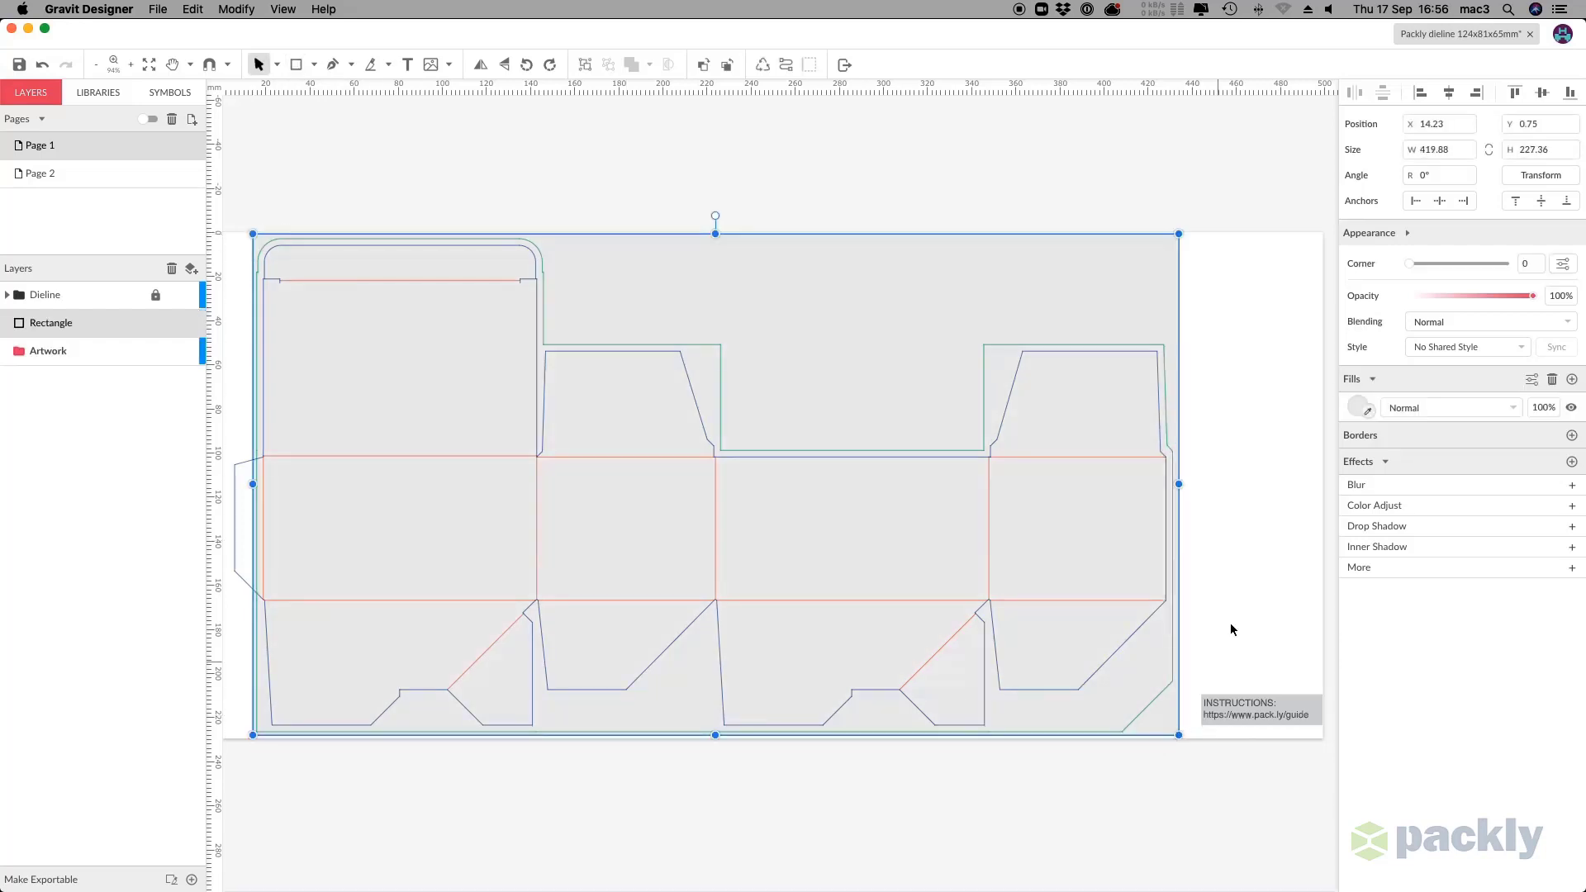
Fill the rectangle with CMYK blue C100 M80 Y0 K0.
left_click(1359, 407)
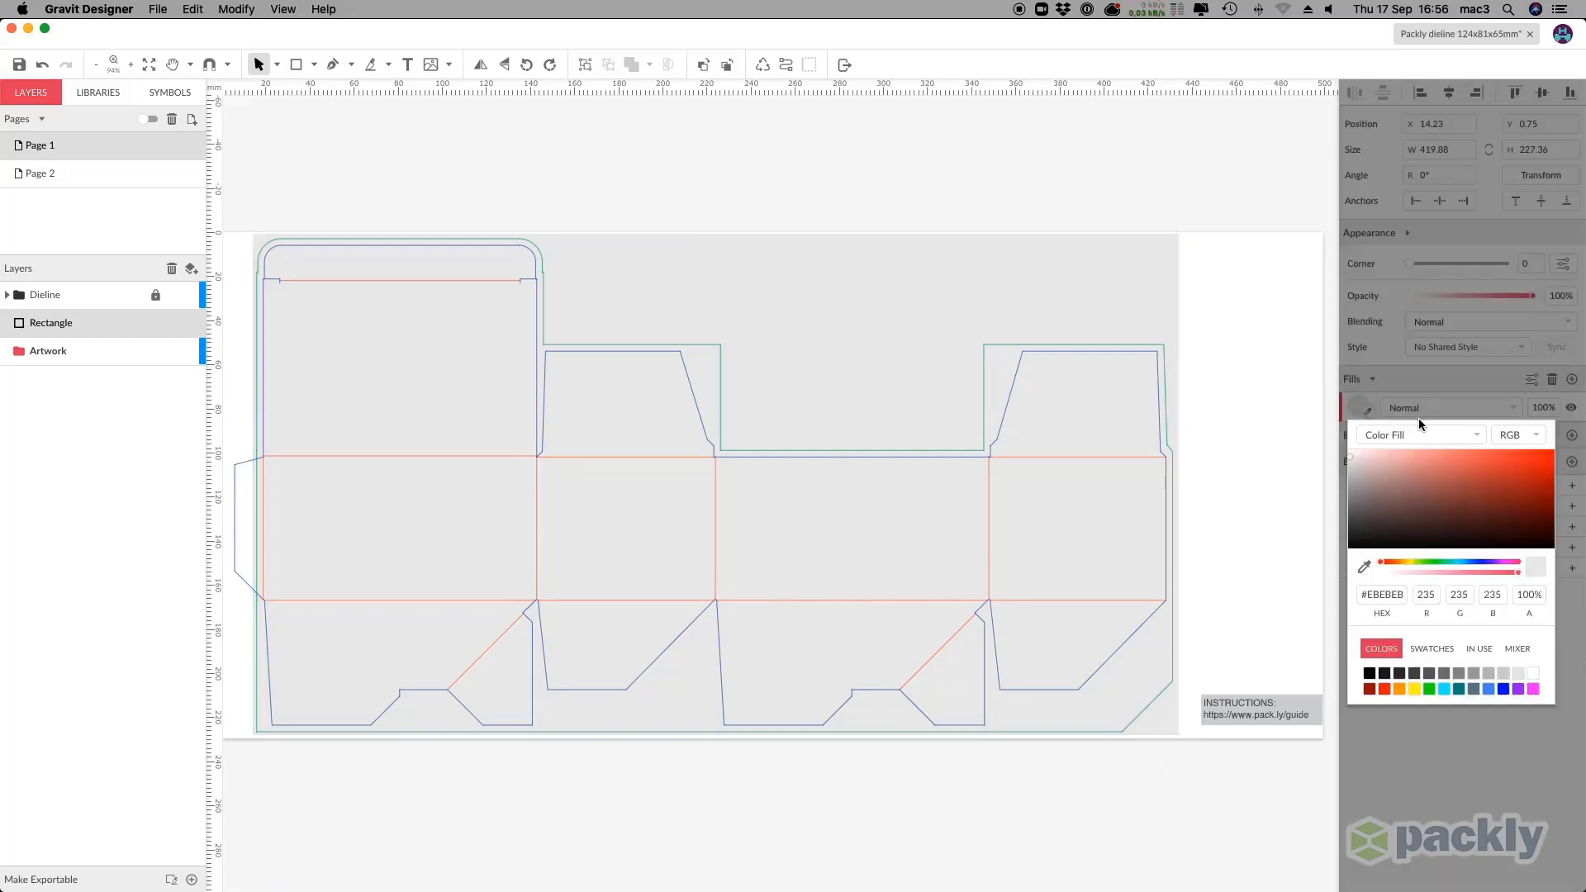
left_click(1537, 435)
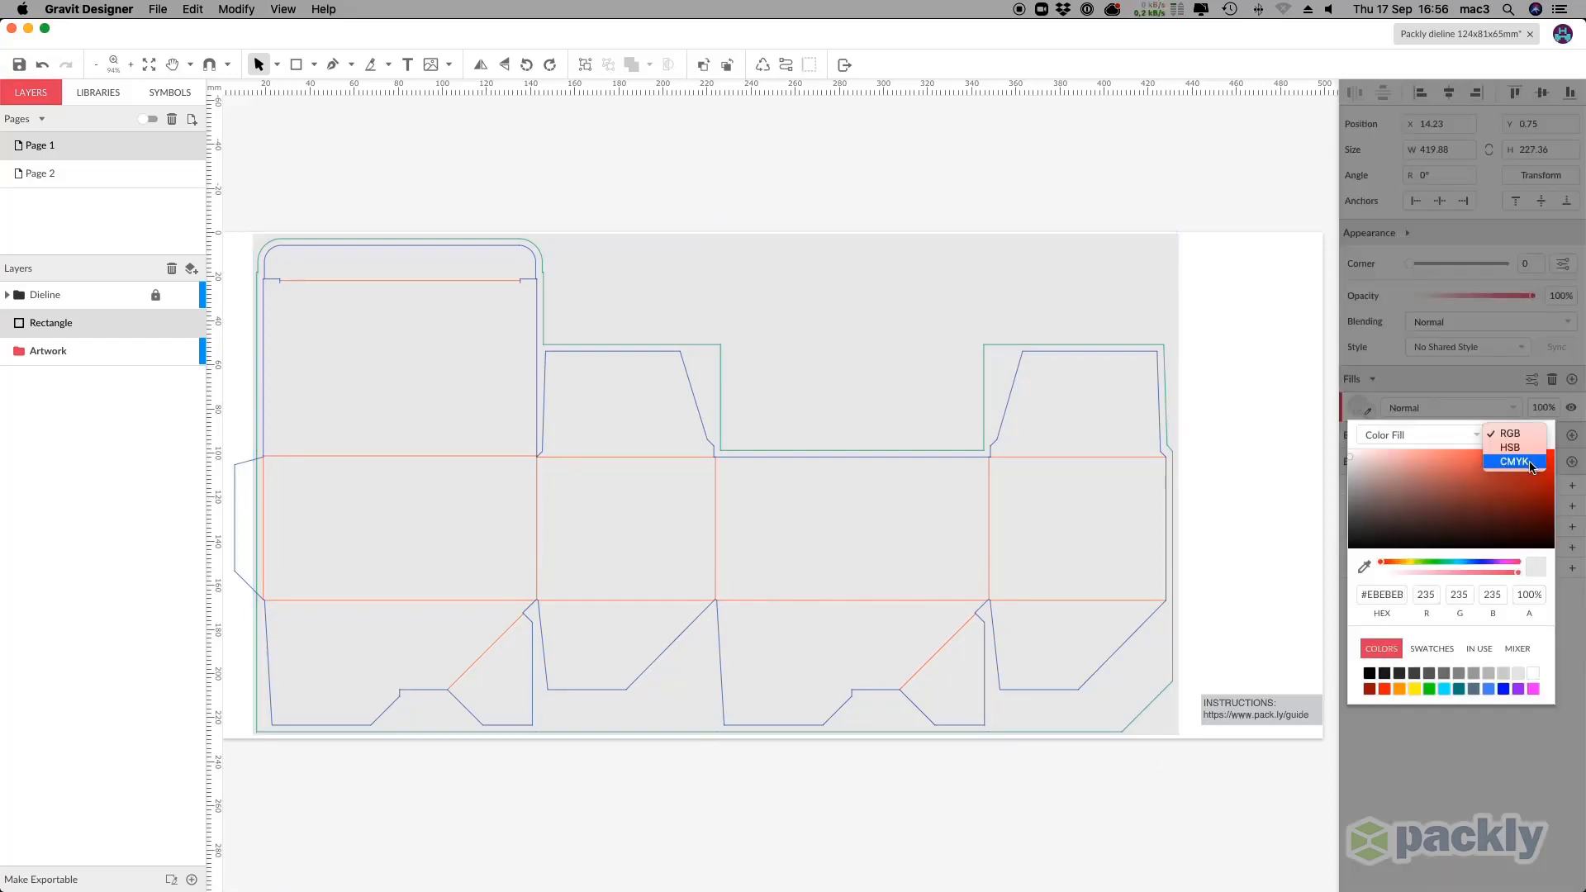
left_click(1531, 463)
left_click_drag(1384, 495, 1343, 494)
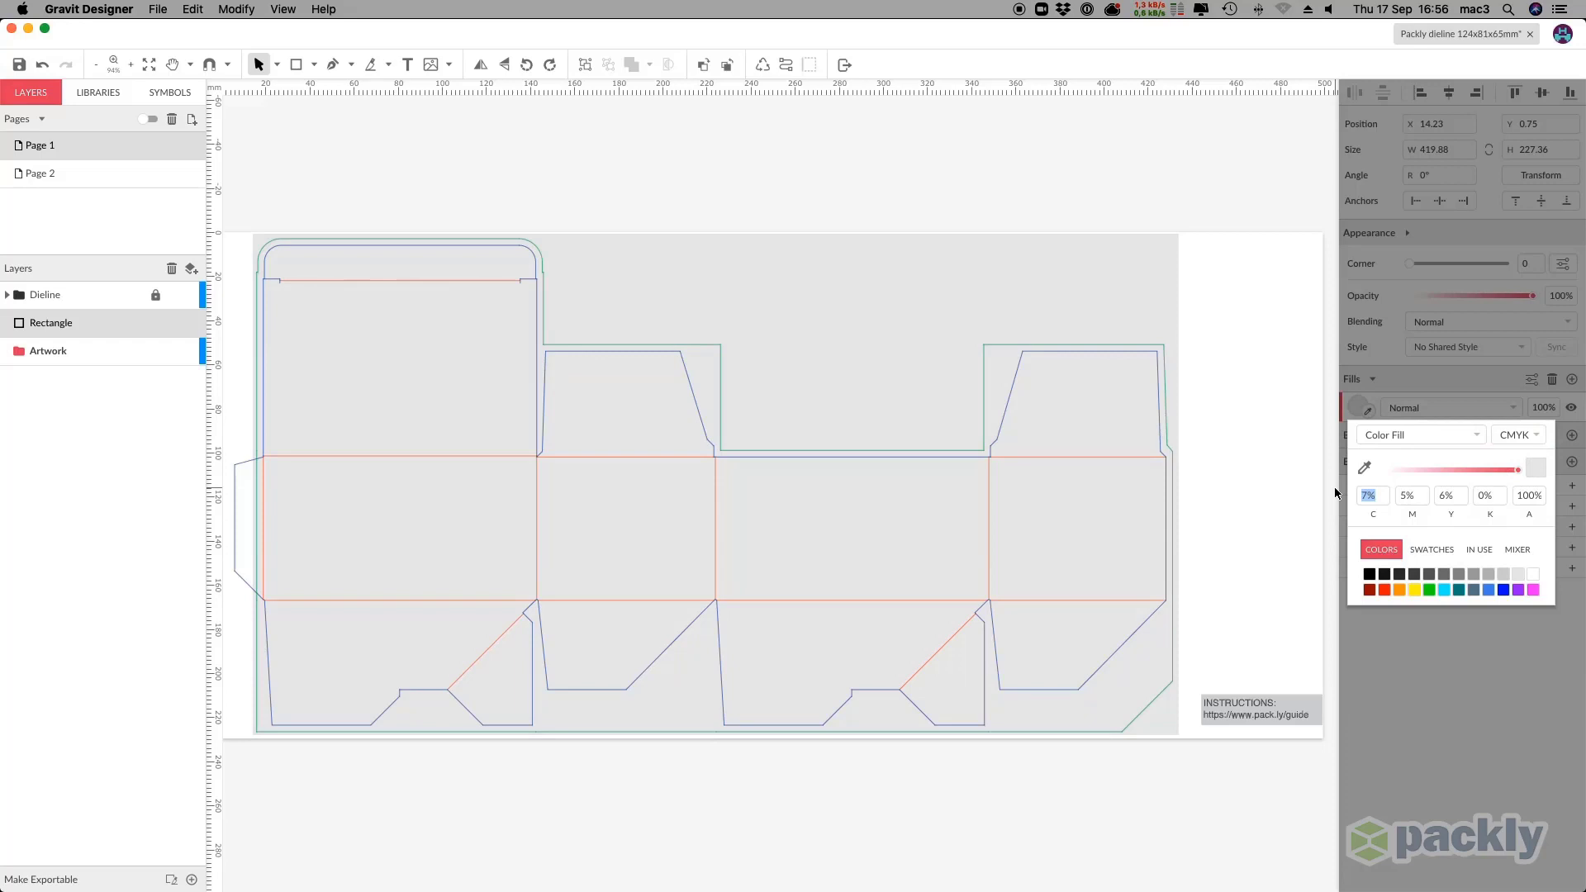
type("100")
key("Tab")
type("80")
key("Tab")
type("0")
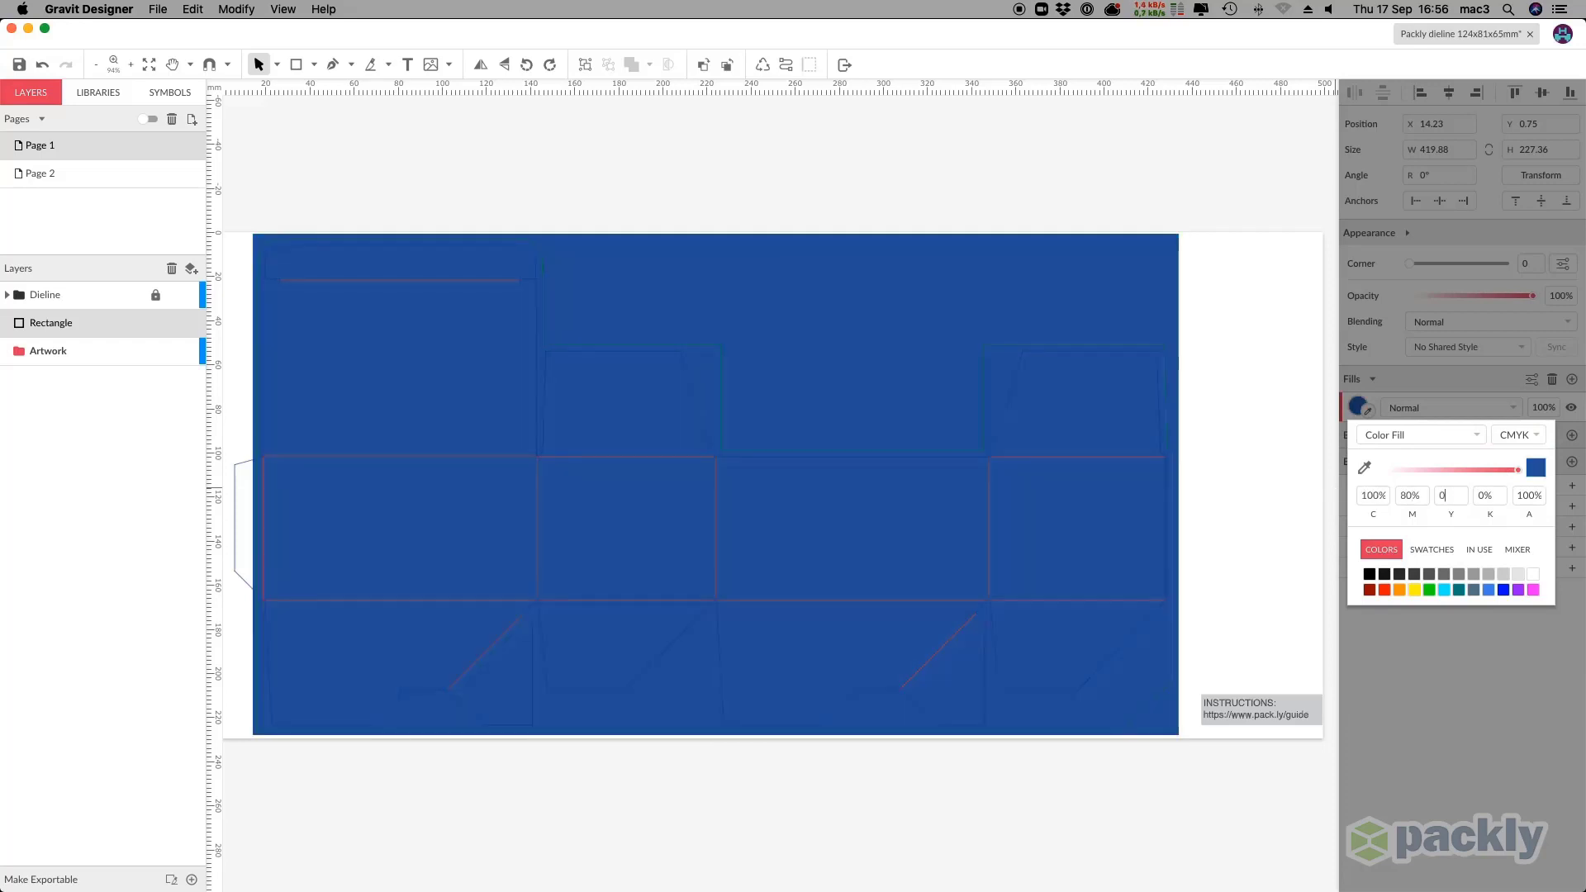
key("Tab")
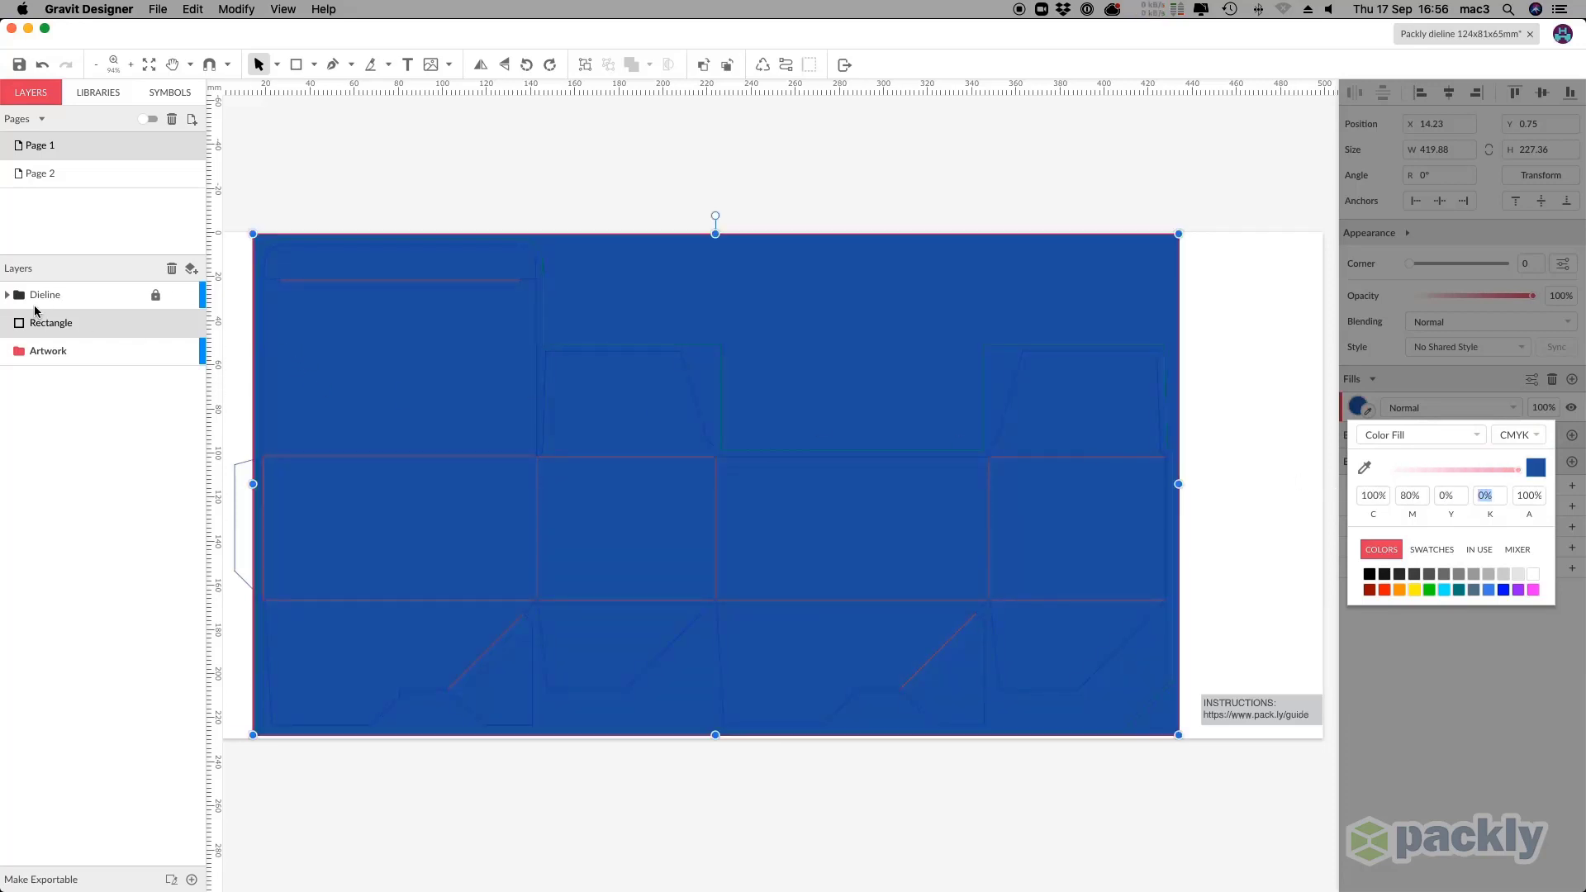
Move the blue rectangle into the Artwork layer and lock it.
left_click_drag(61, 324, 59, 350)
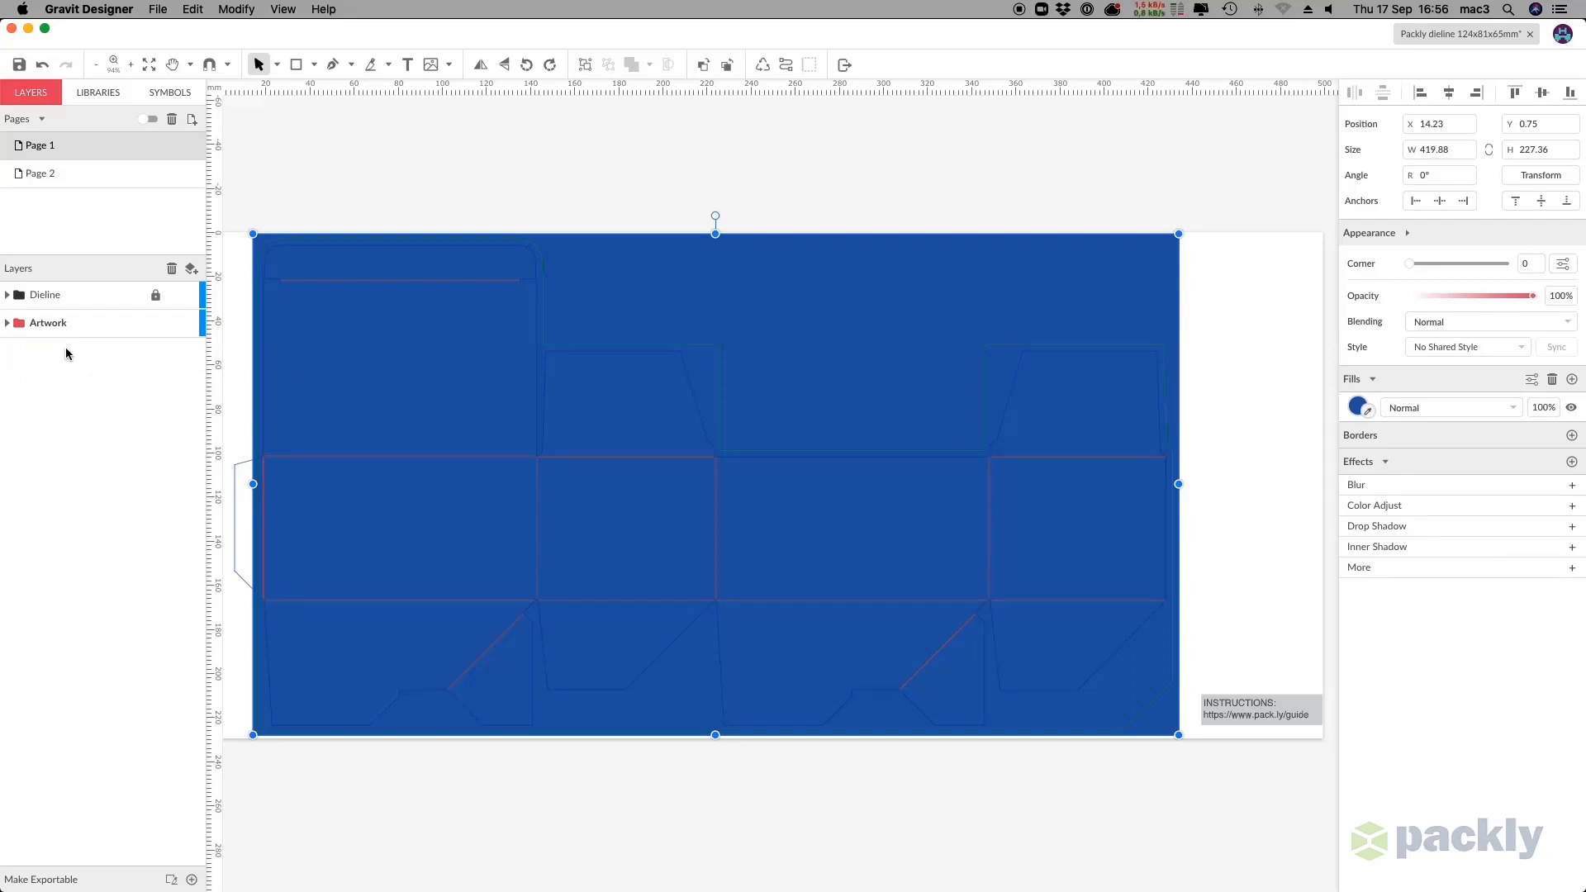
left_click(7, 322)
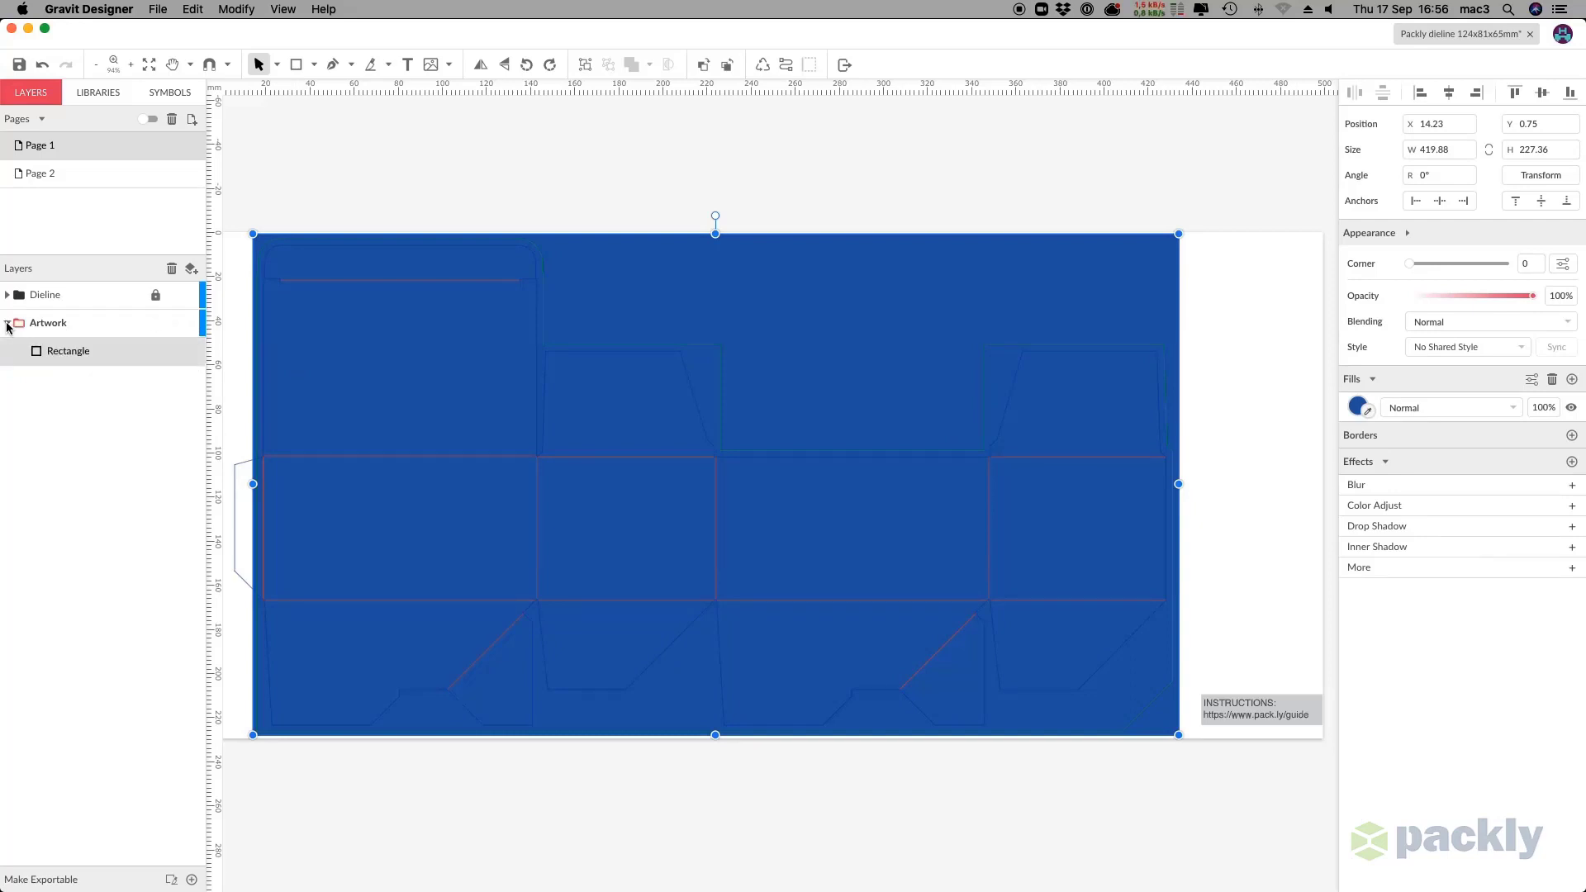
left_click(179, 353)
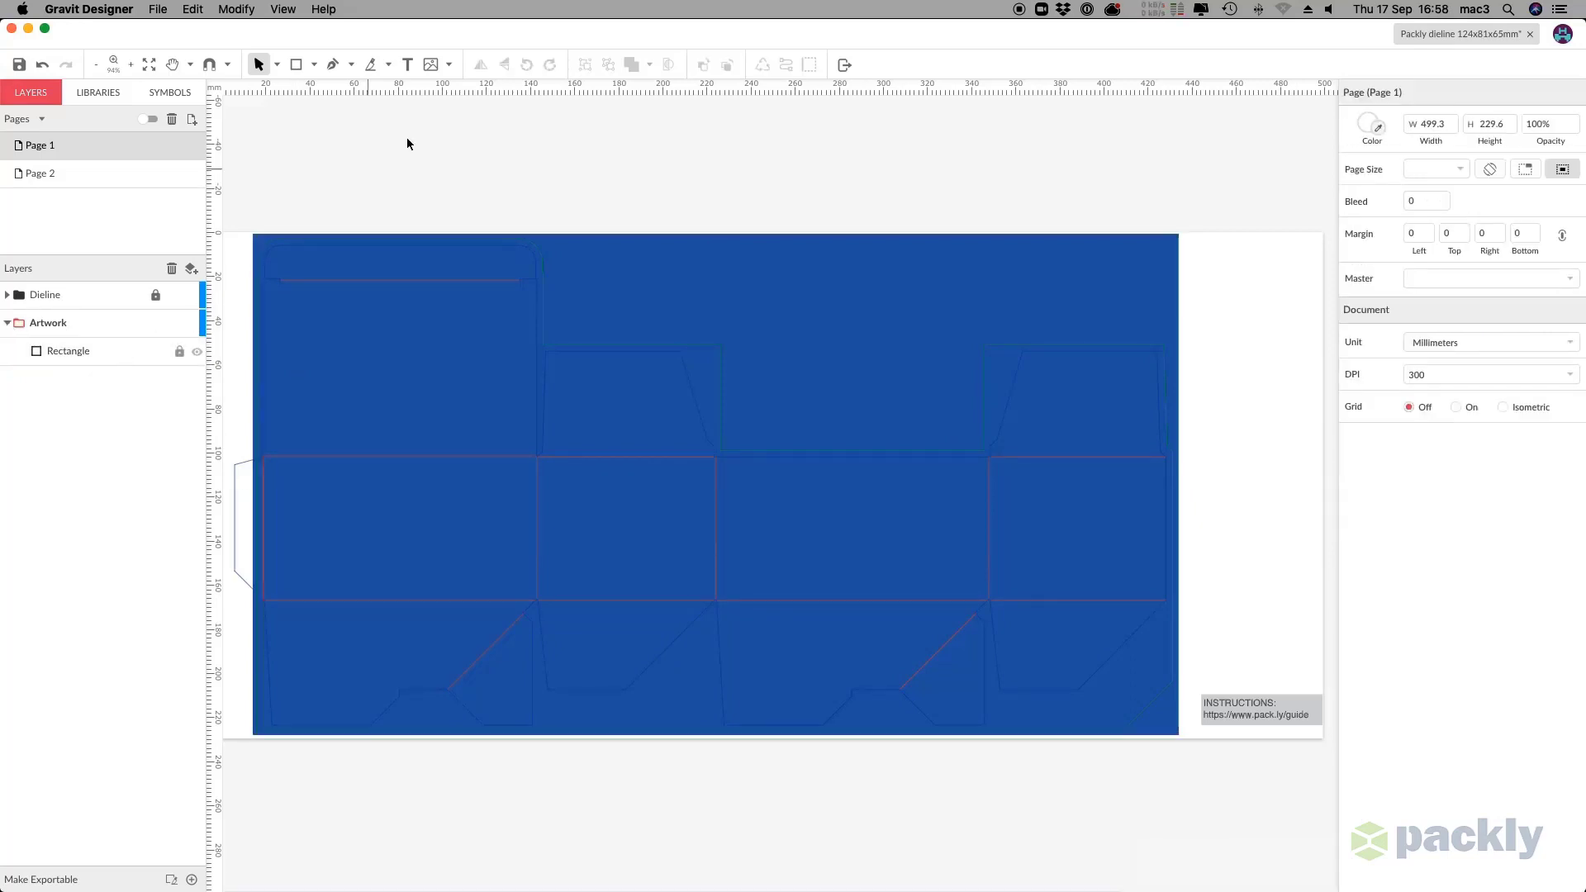
Place glitter-image.jpg onto the canvas.
left_click(433, 64)
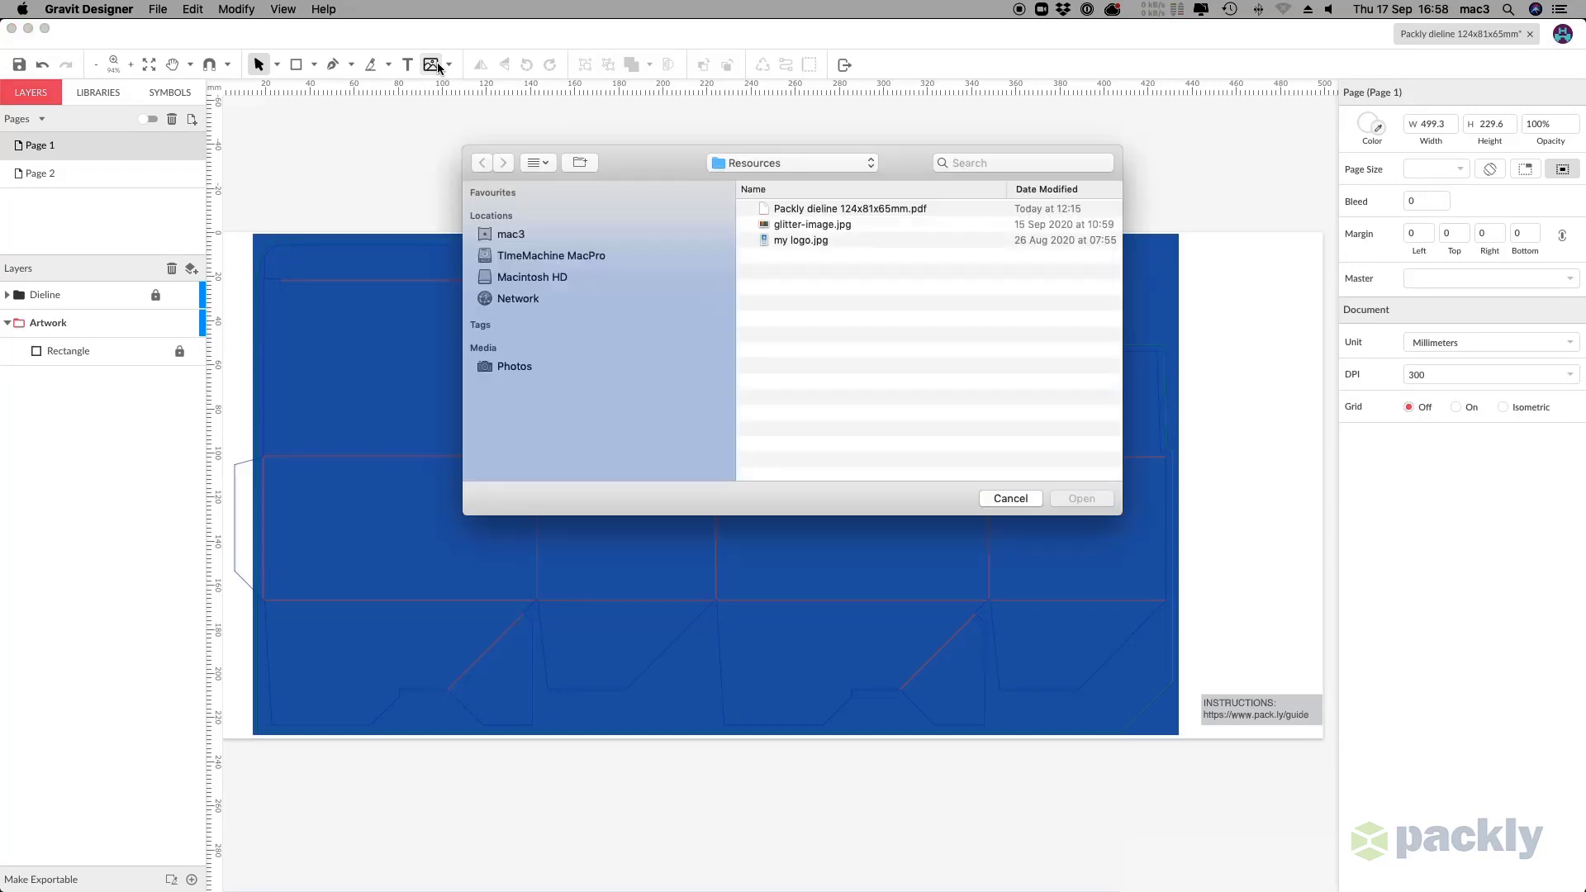
left_click(800, 227)
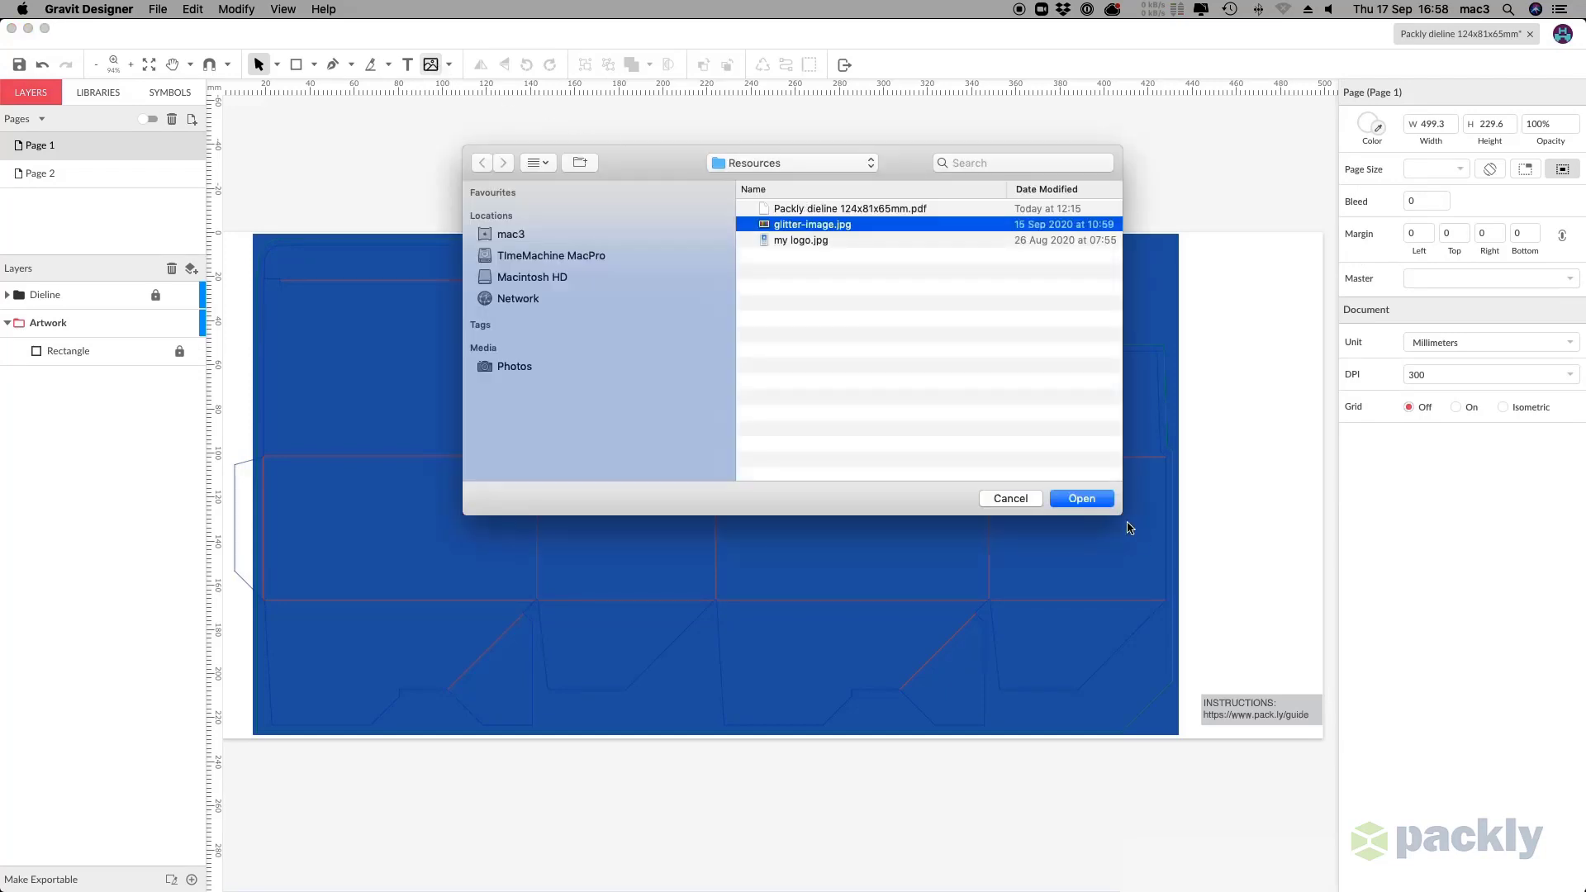
left_click(1090, 499)
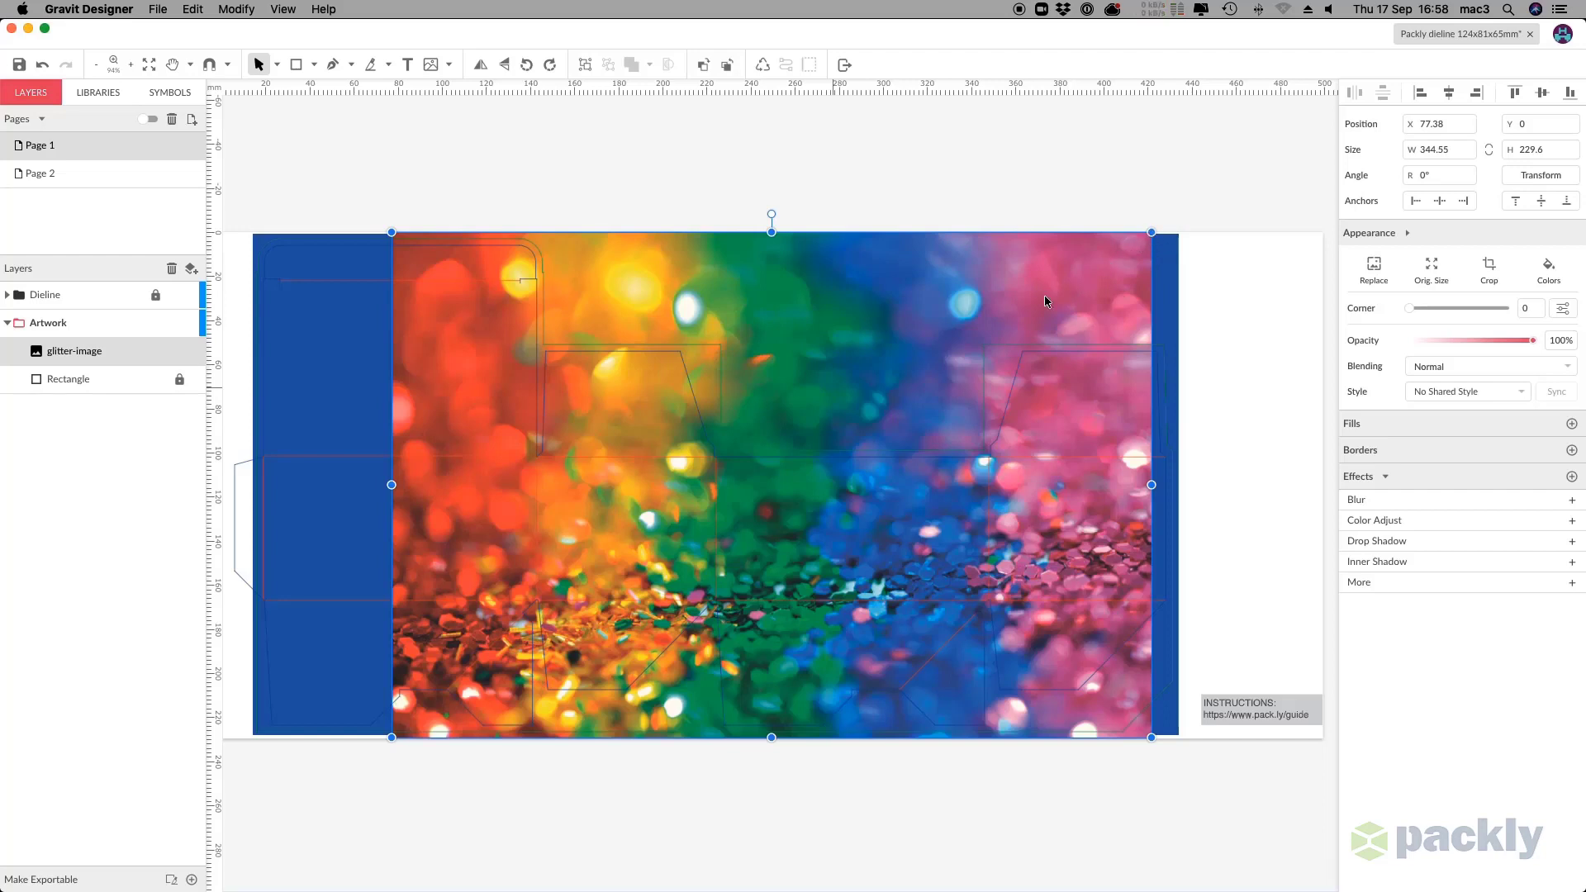
Shrink the glitter image proportionally and settle it over the middle panel.
left_click(1021, 471)
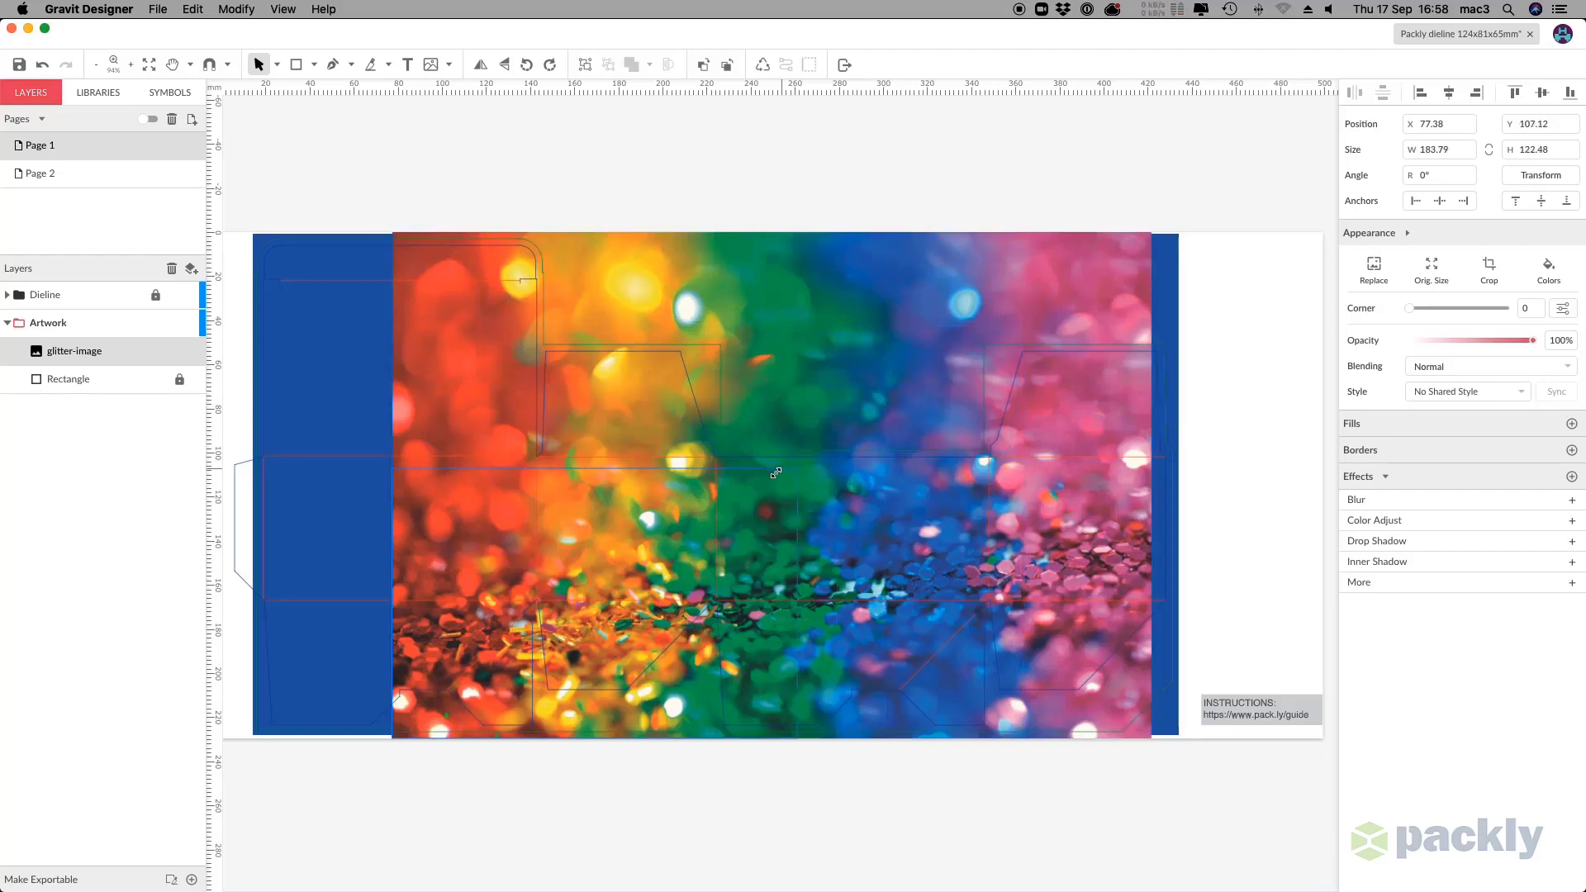
left_click_drag(776, 472, 691, 535)
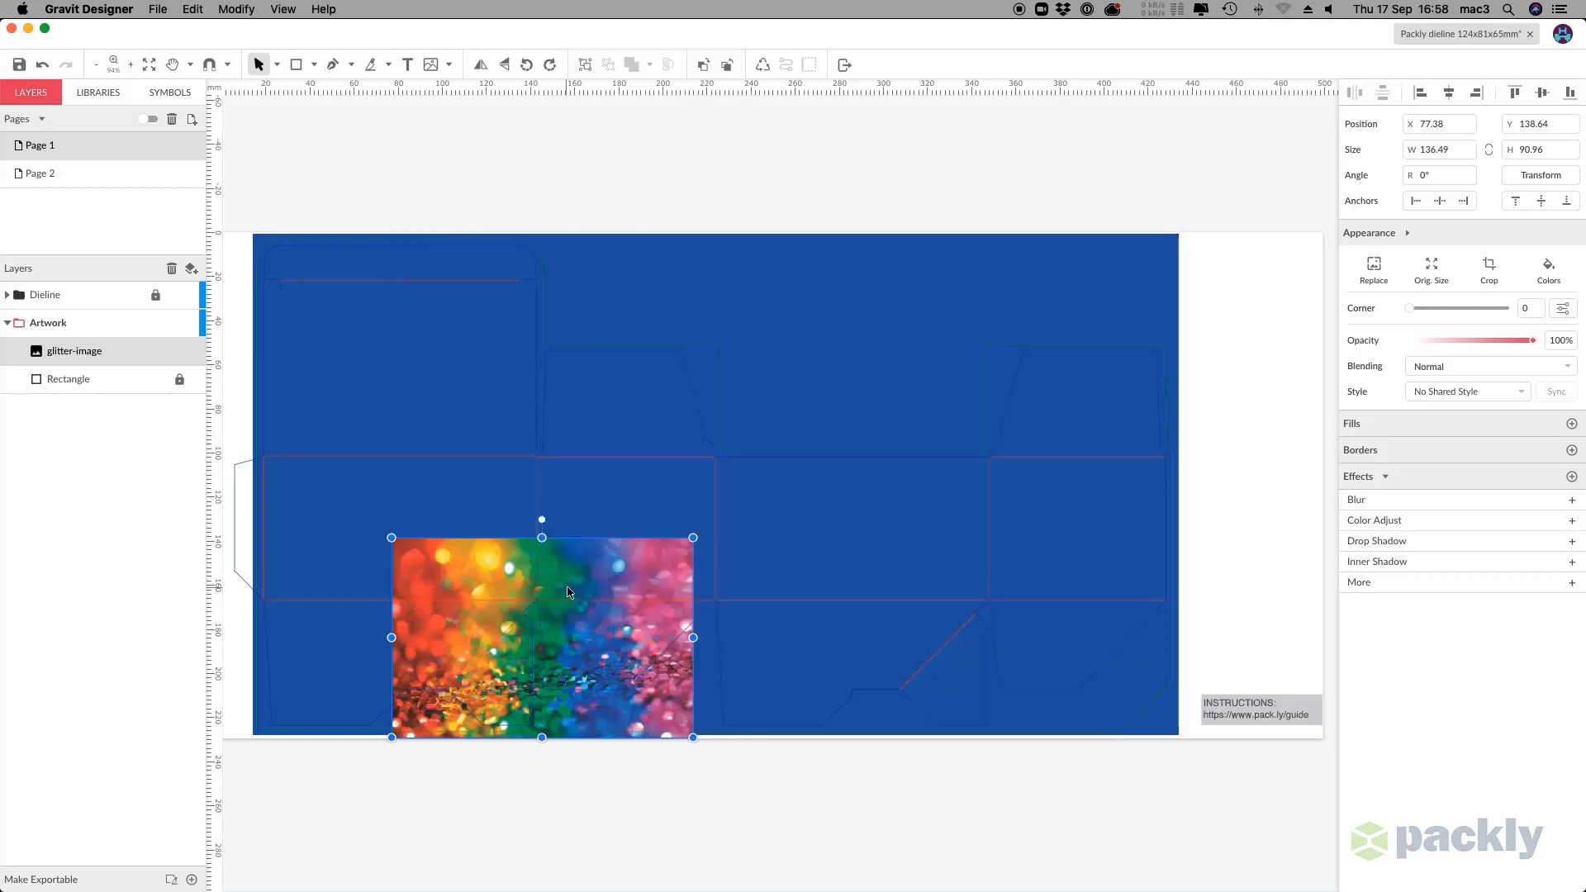
left_click(663, 475)
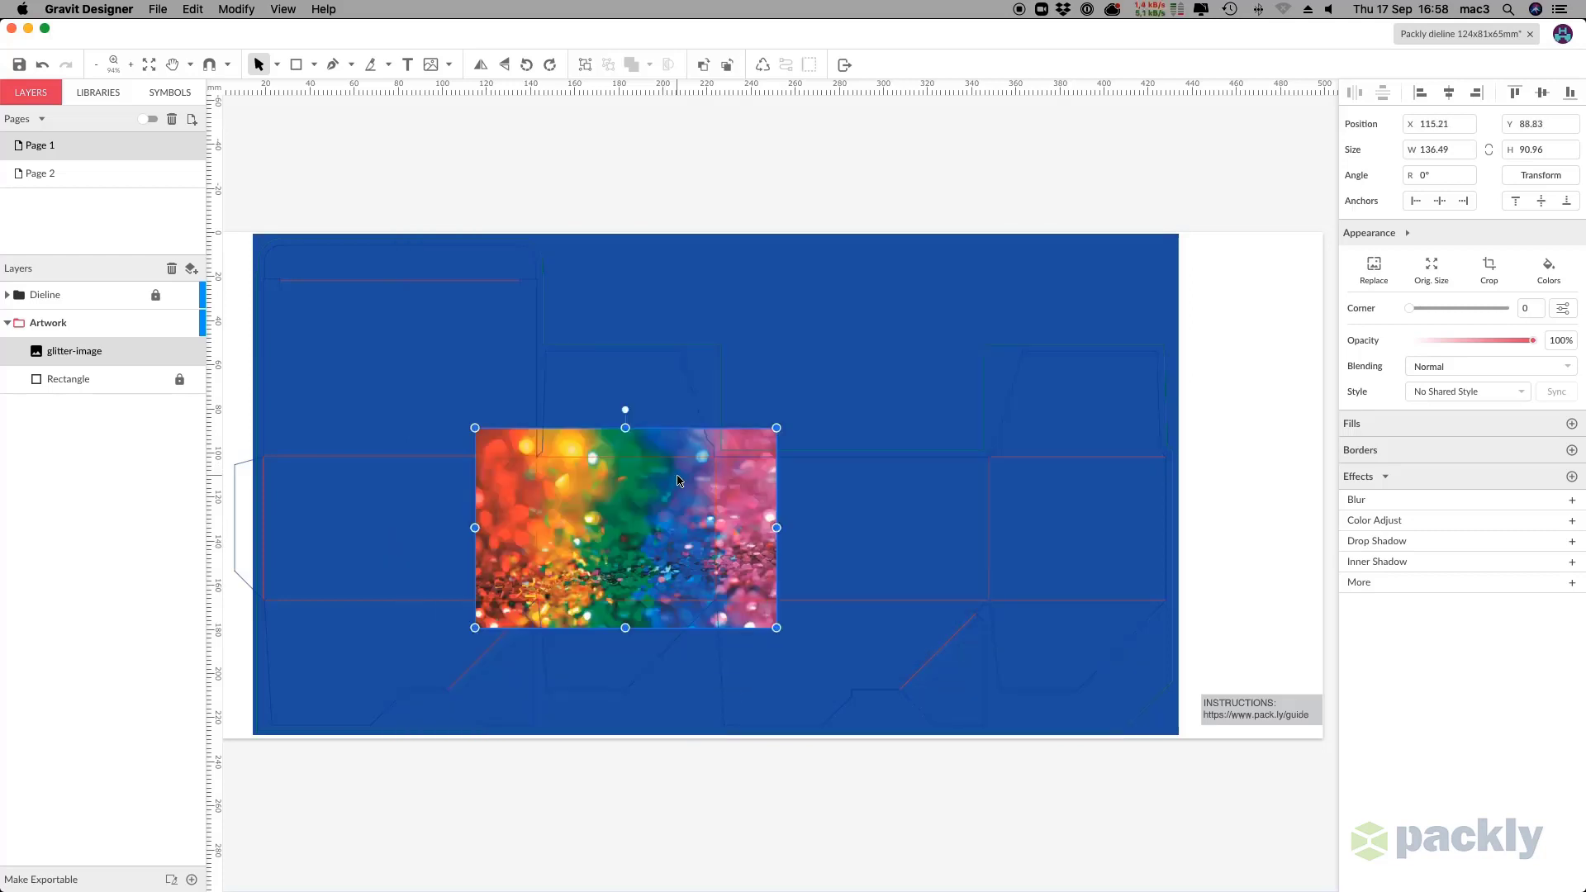
left_click(313, 66)
left_click(358, 123)
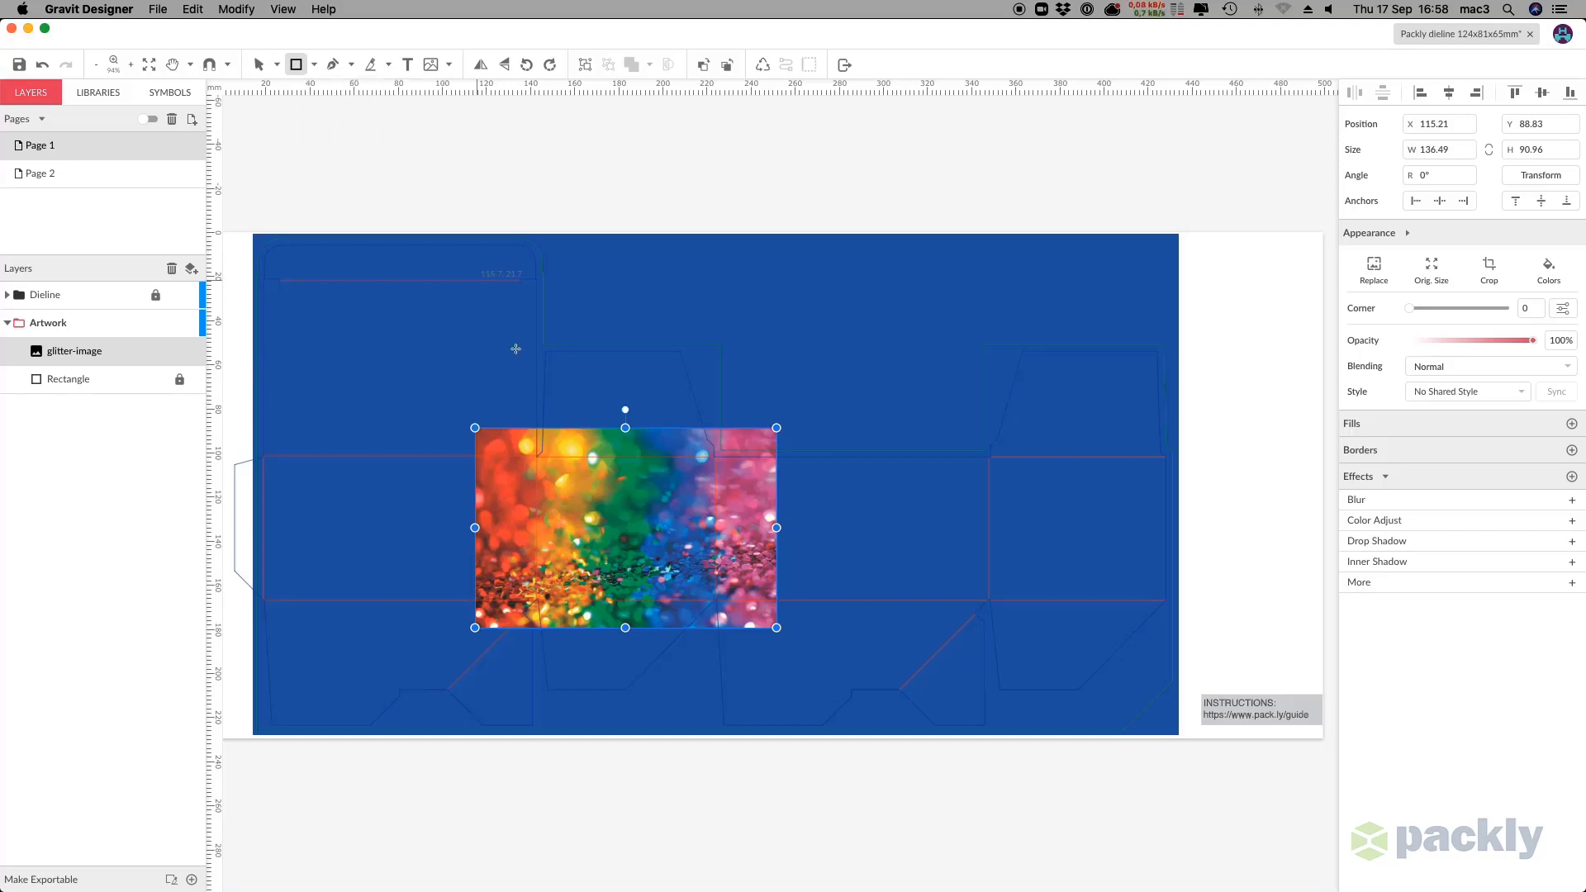
Draw a rectangle covering the front panel over the glitter image.
left_click(536, 457)
left_click_drag(621, 512, 715, 601)
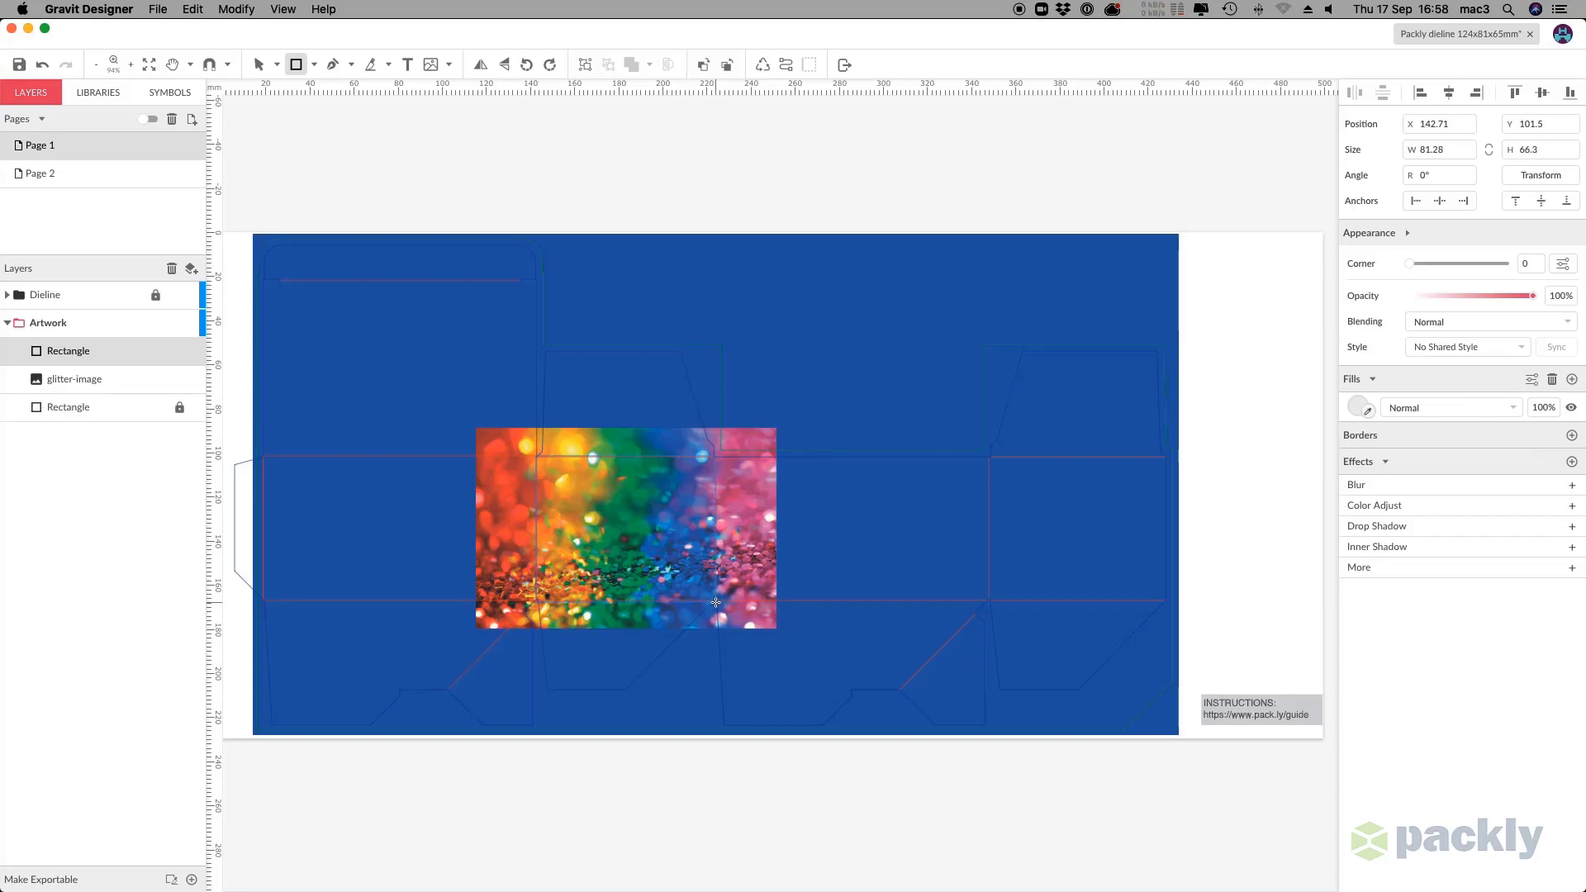
left_click_drag(716, 600, 715, 603)
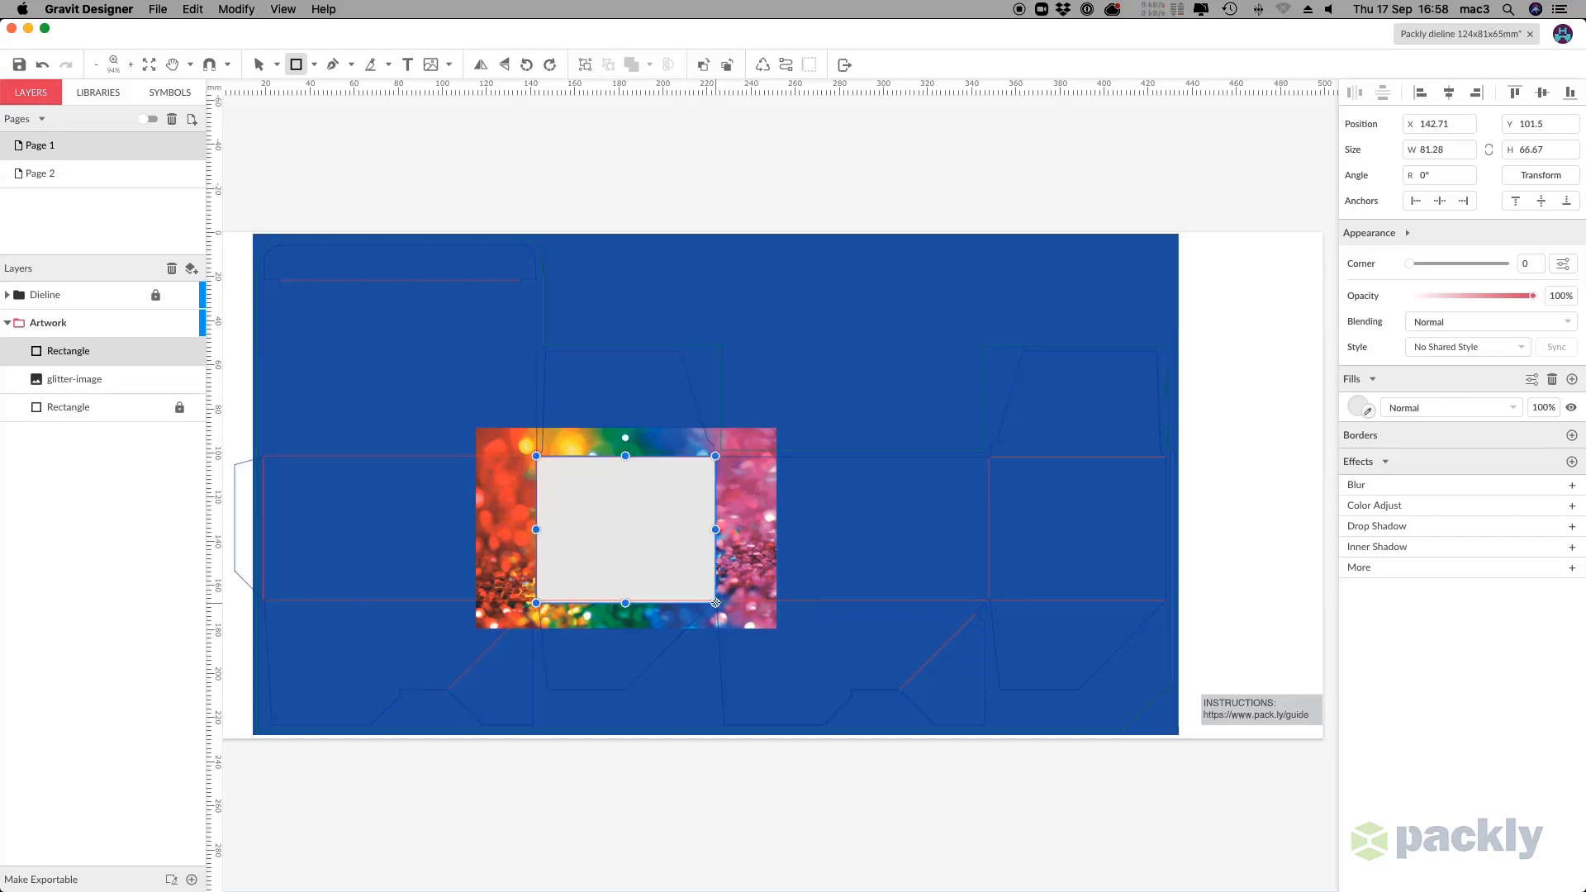
key("v")
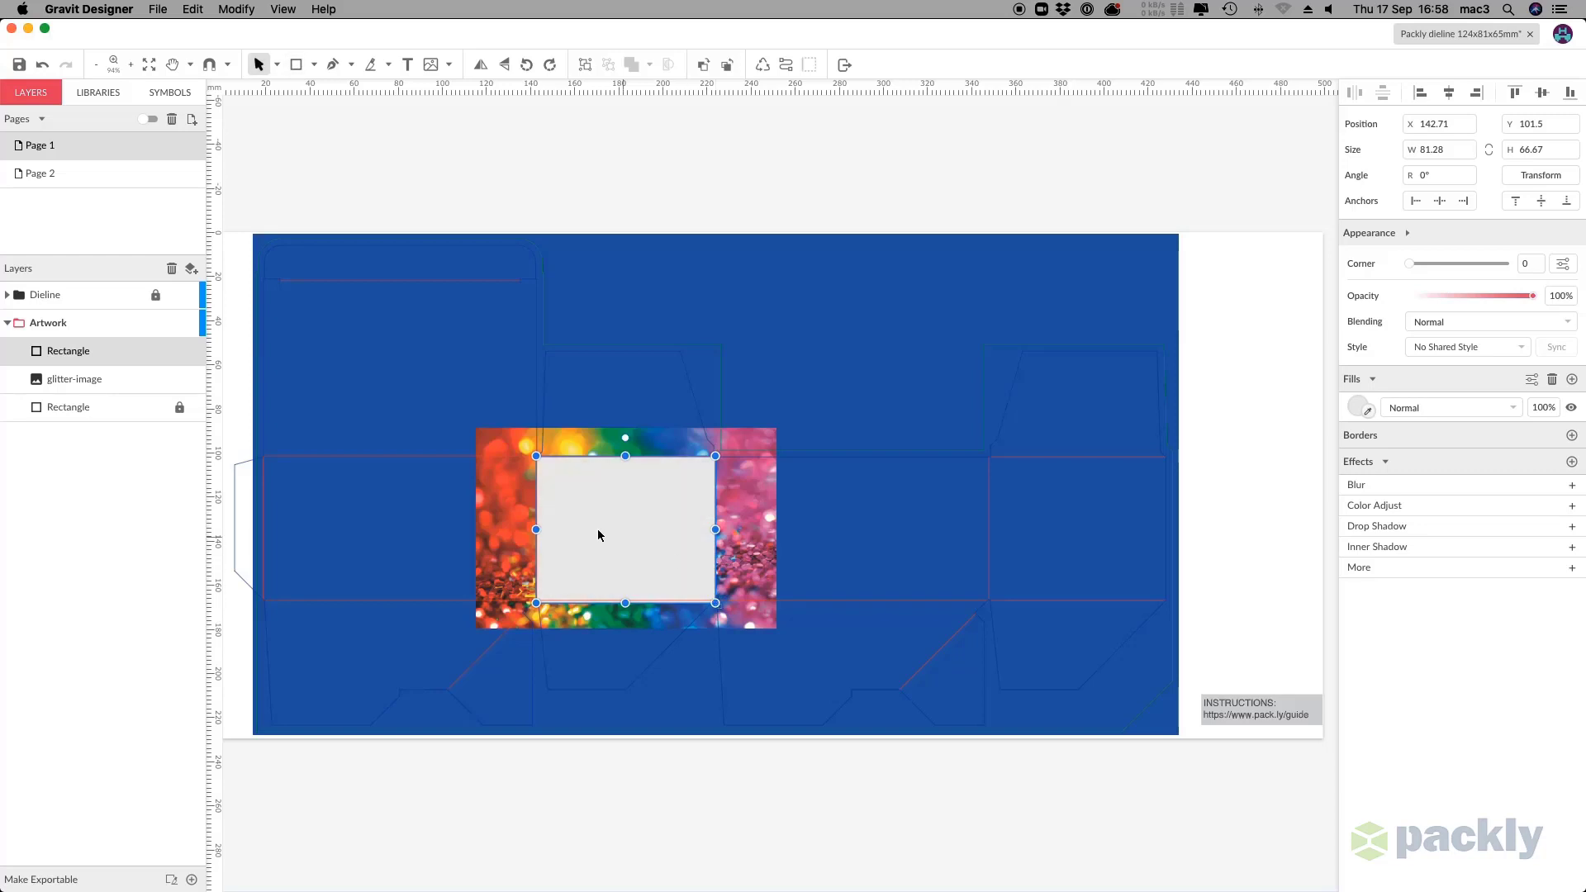
Bring the glitter image to front and clip it to the rectangle with Mask with Shape.
left_click(495, 448)
left_click(235, 8)
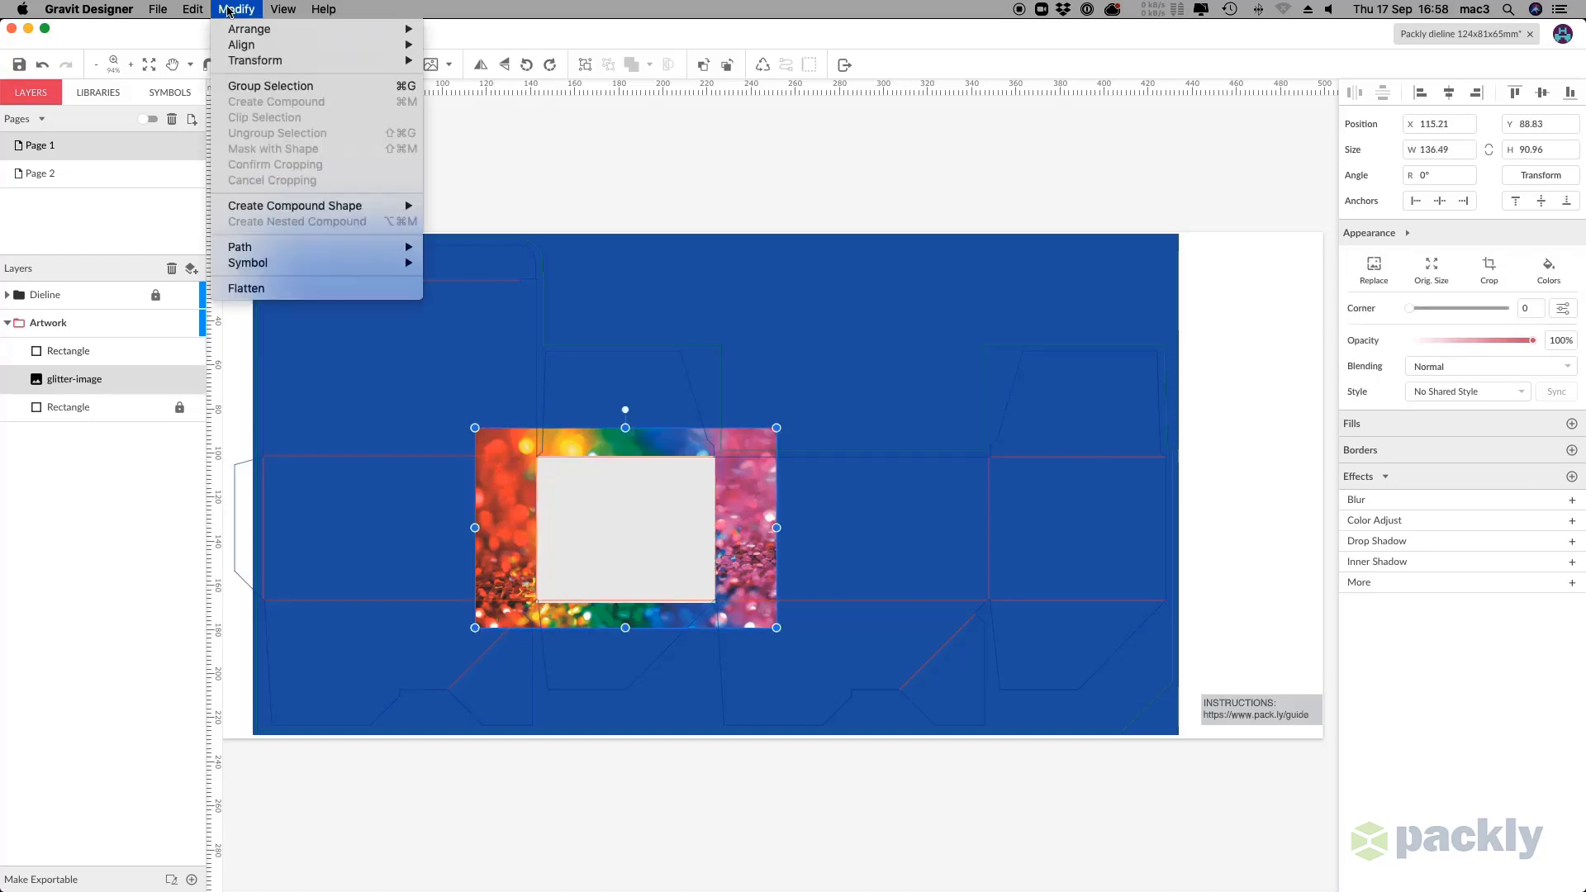
left_click(454, 37)
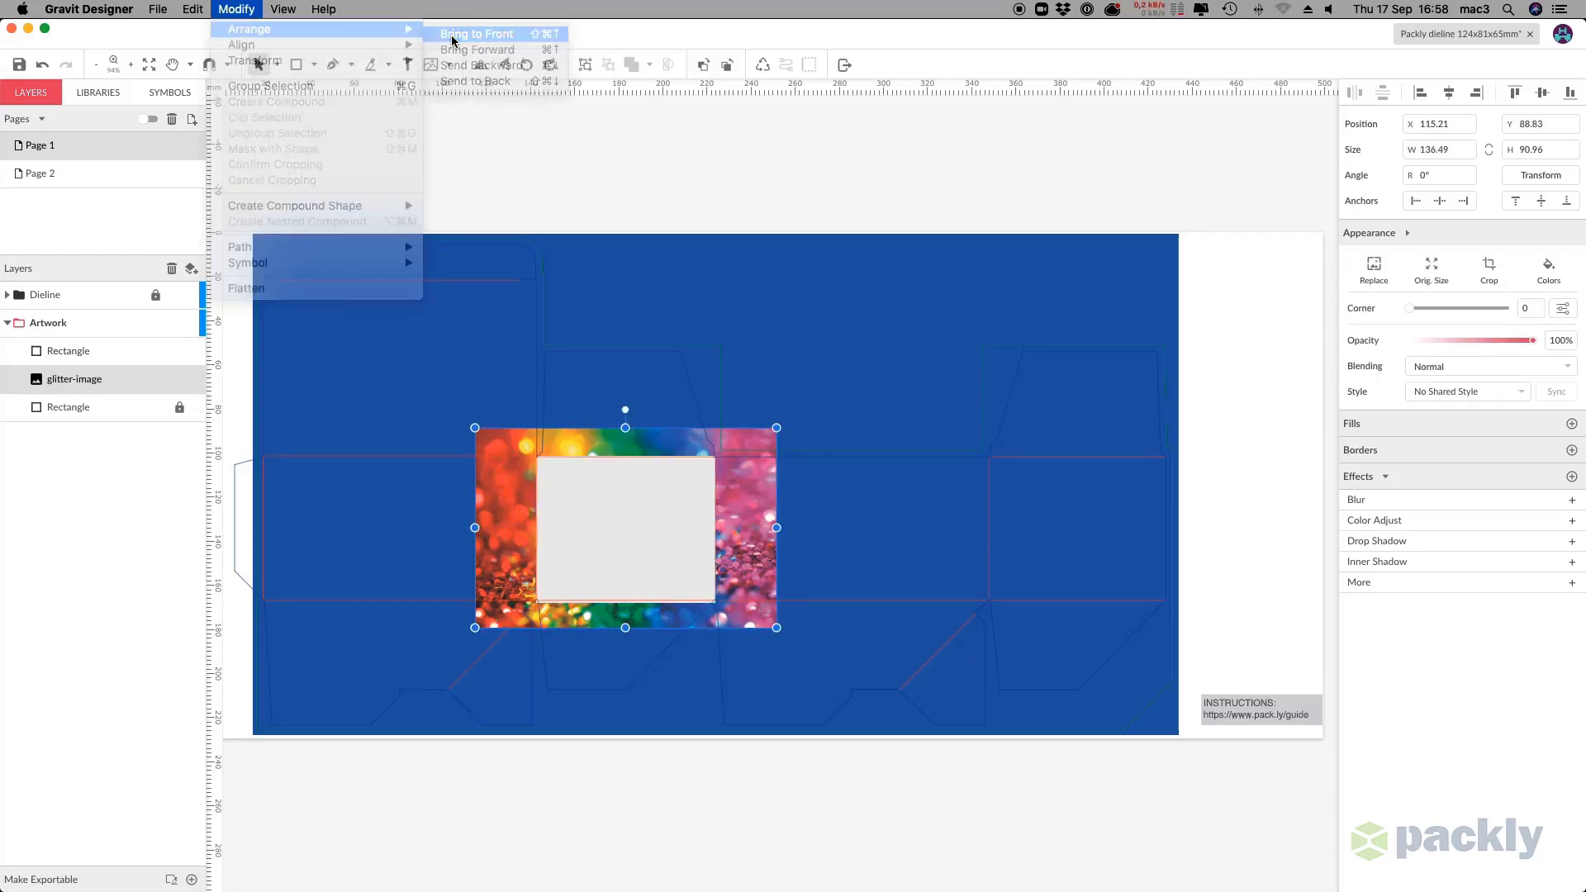
mouse_move(100, 380)
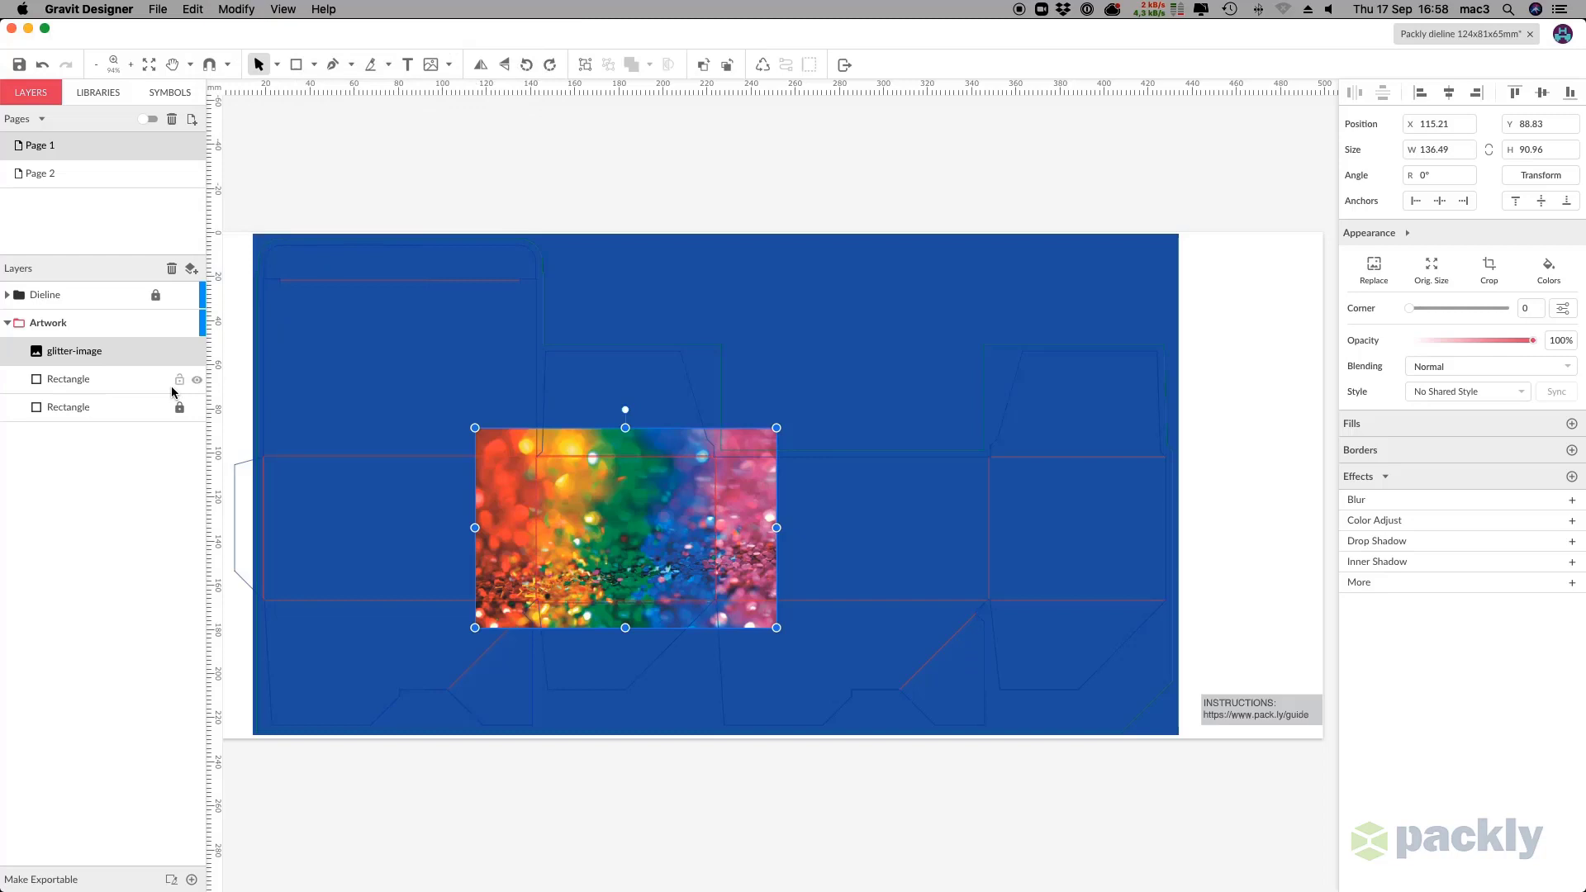
left_click(80, 384, "shift")
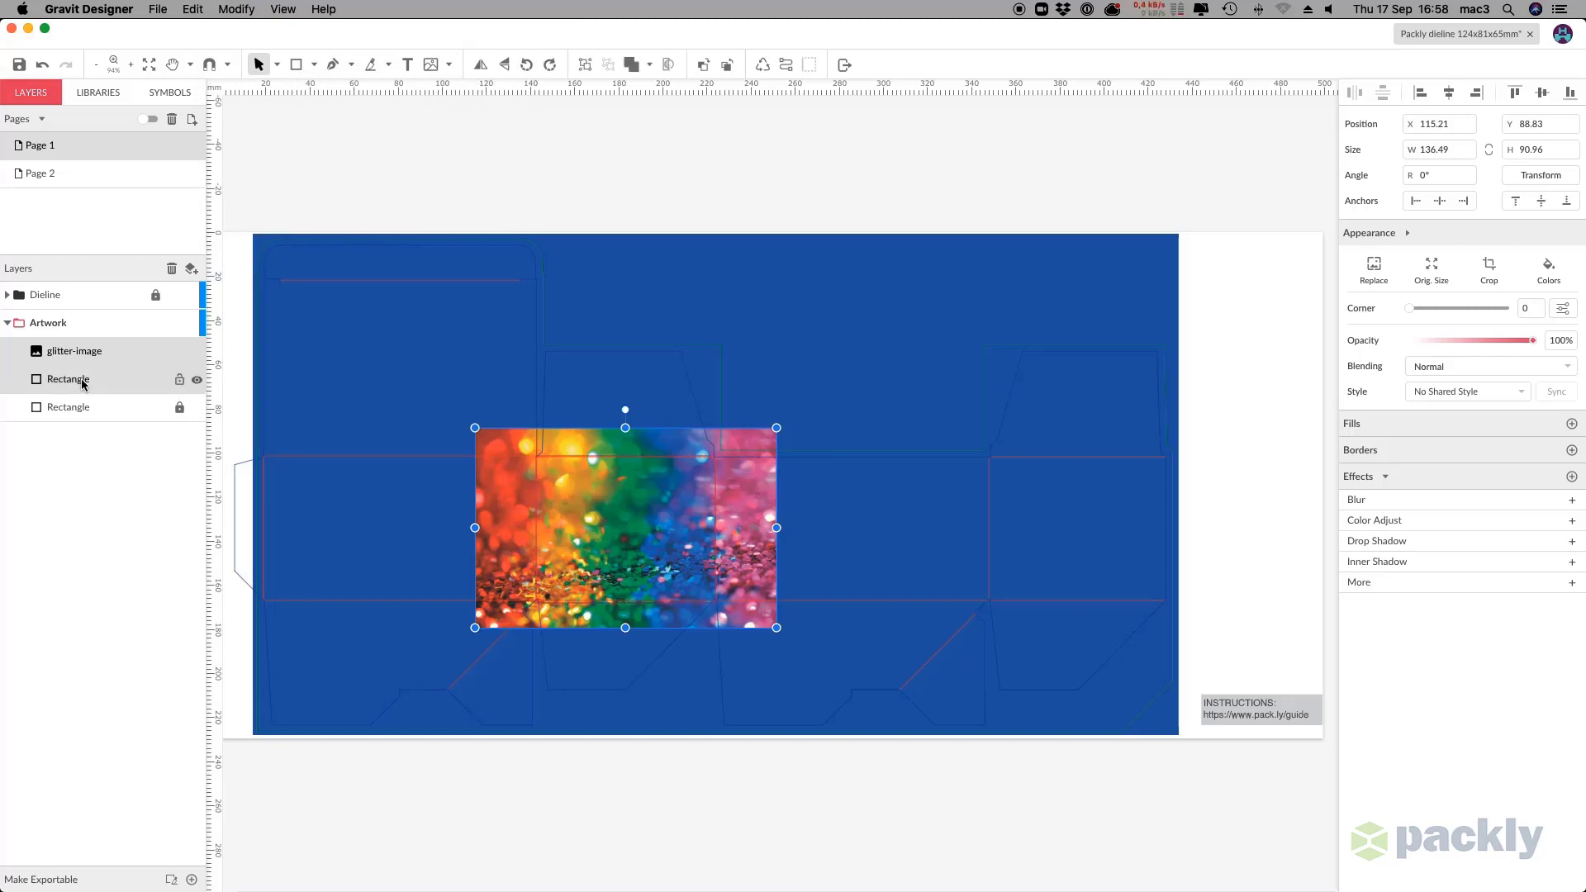
left_click(666, 64)
left_click(670, 308)
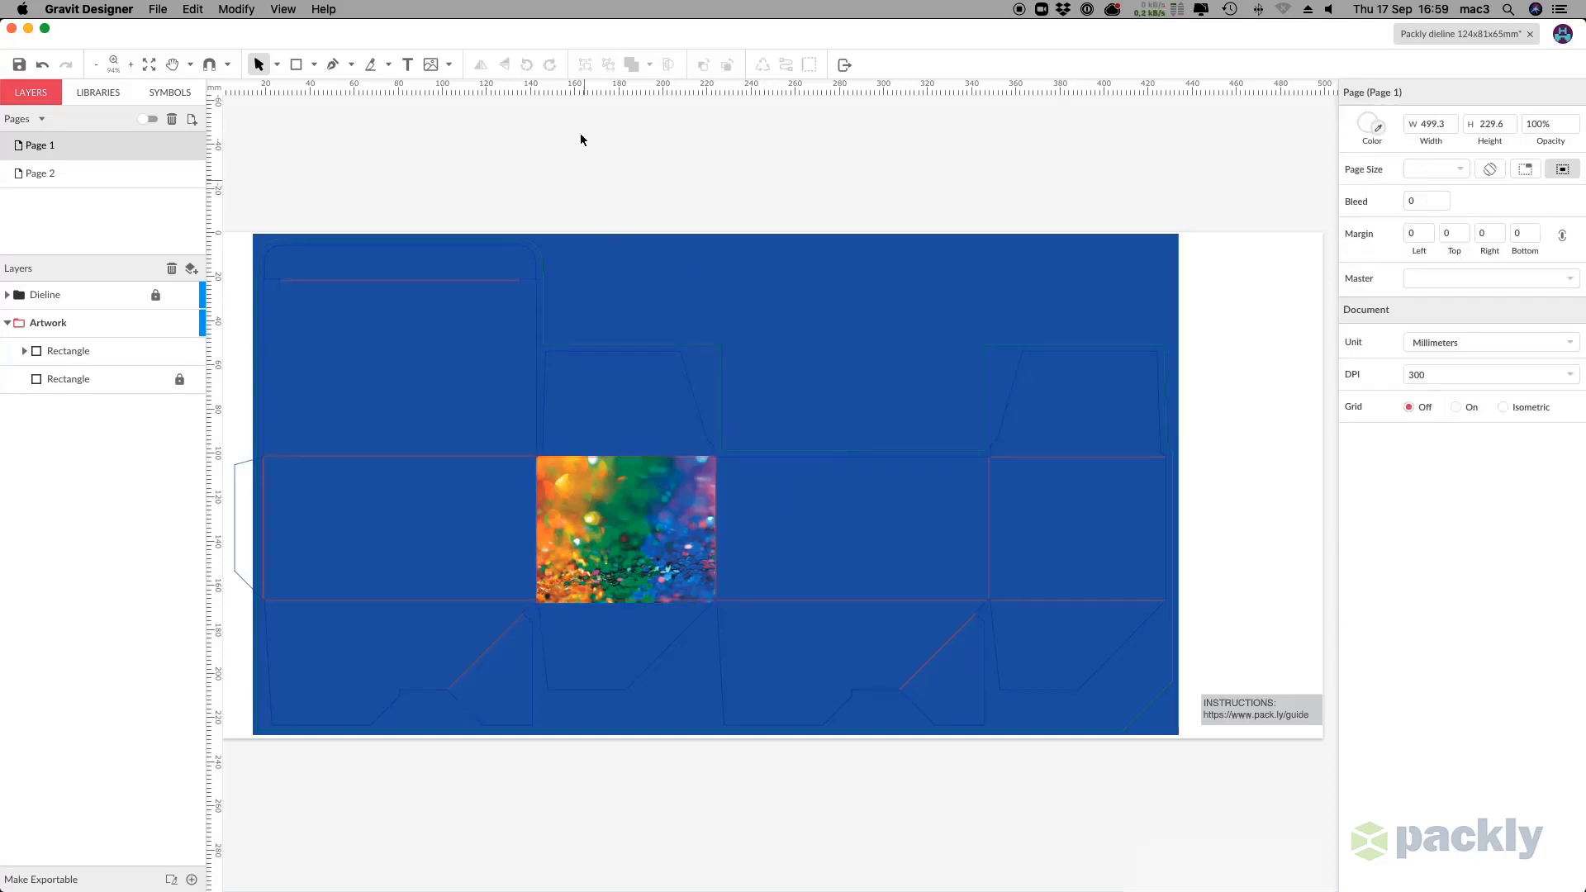
Import my logo.jpg and place it on the dieline.
left_click(429, 65)
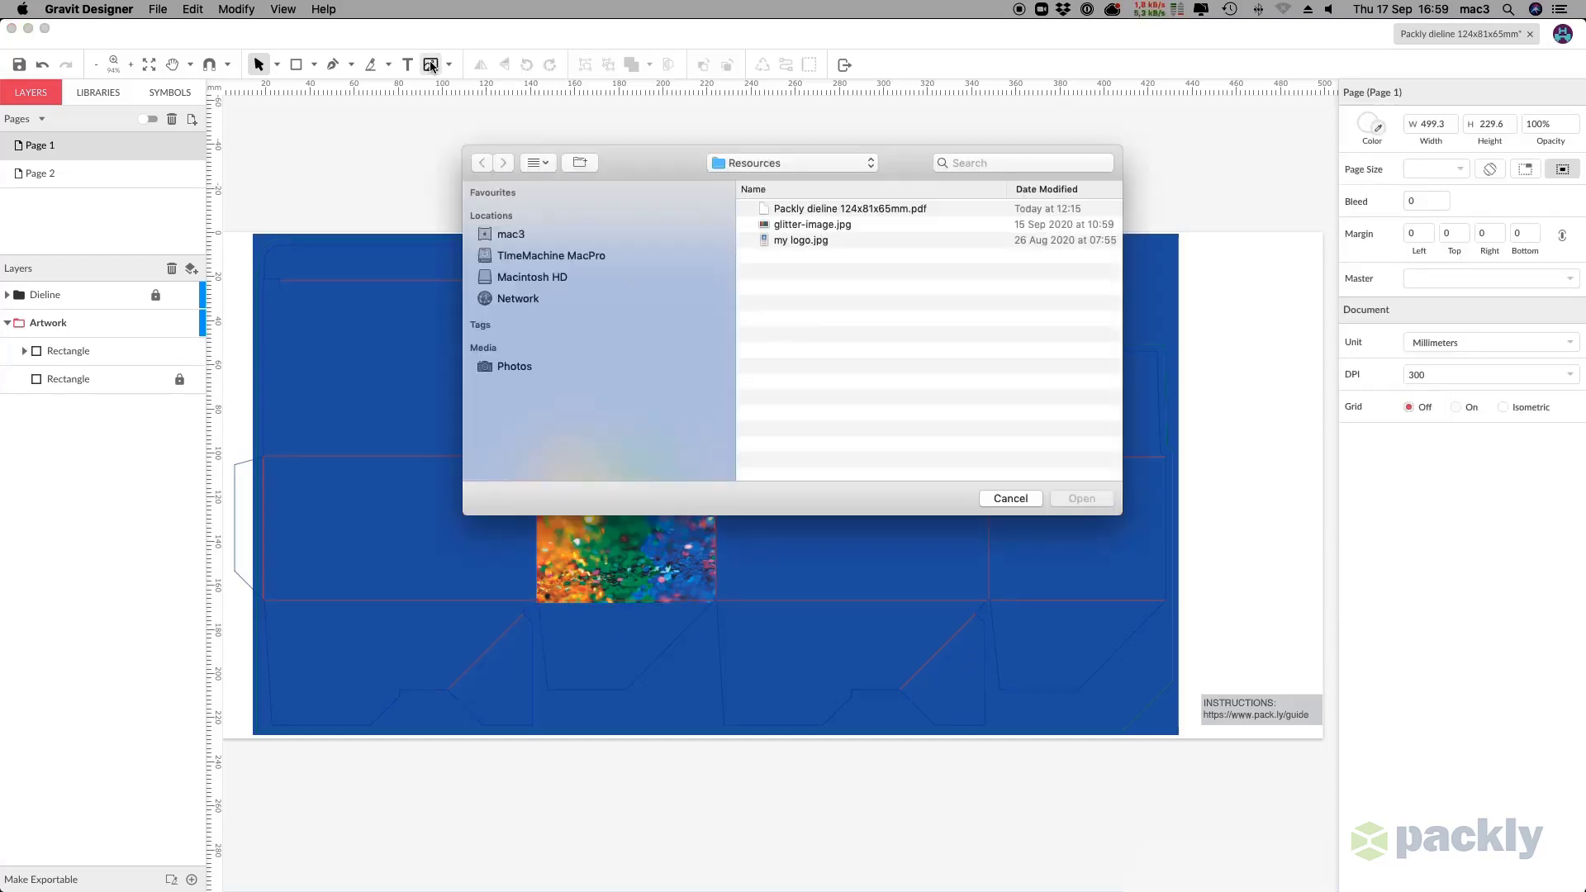
left_click(801, 240)
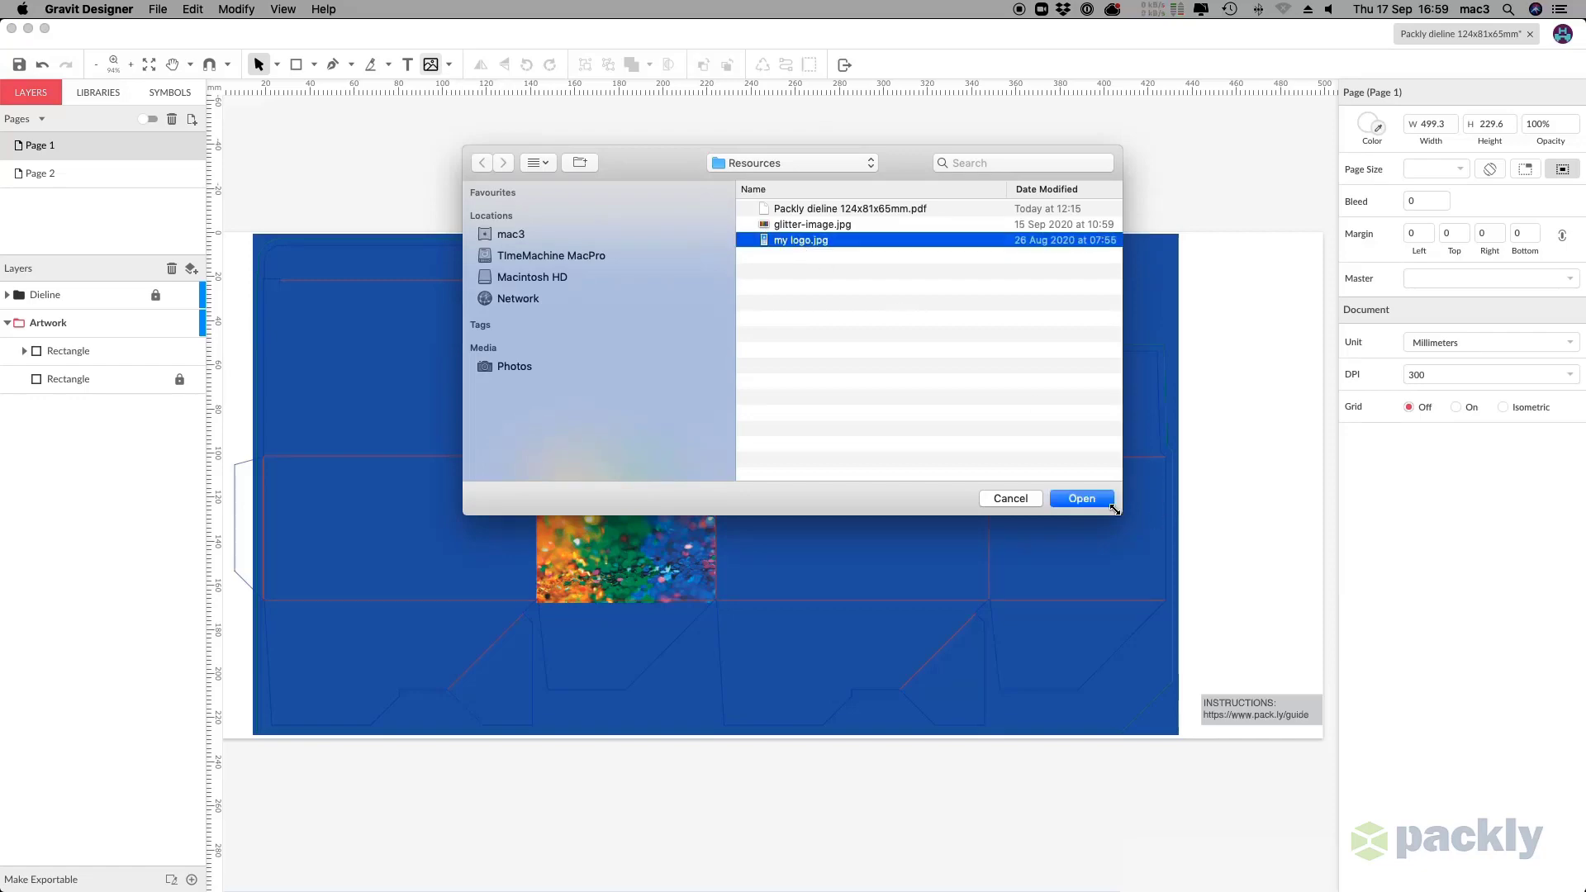
left_click(1091, 499)
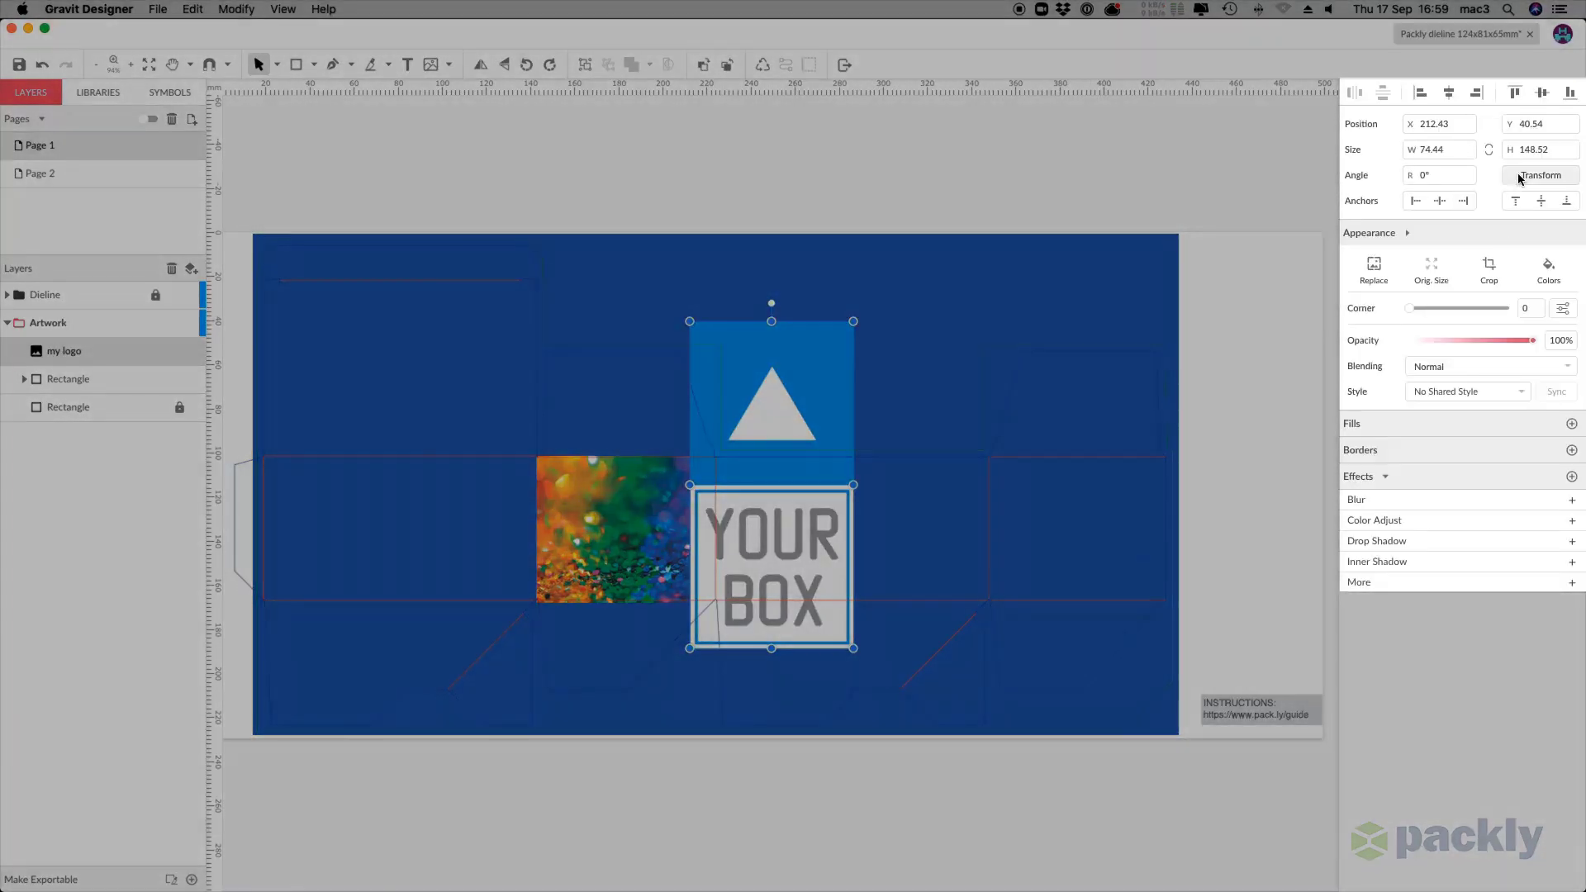
Scale the logo to 35% width and height via Transform and apply.
left_click(1558, 178)
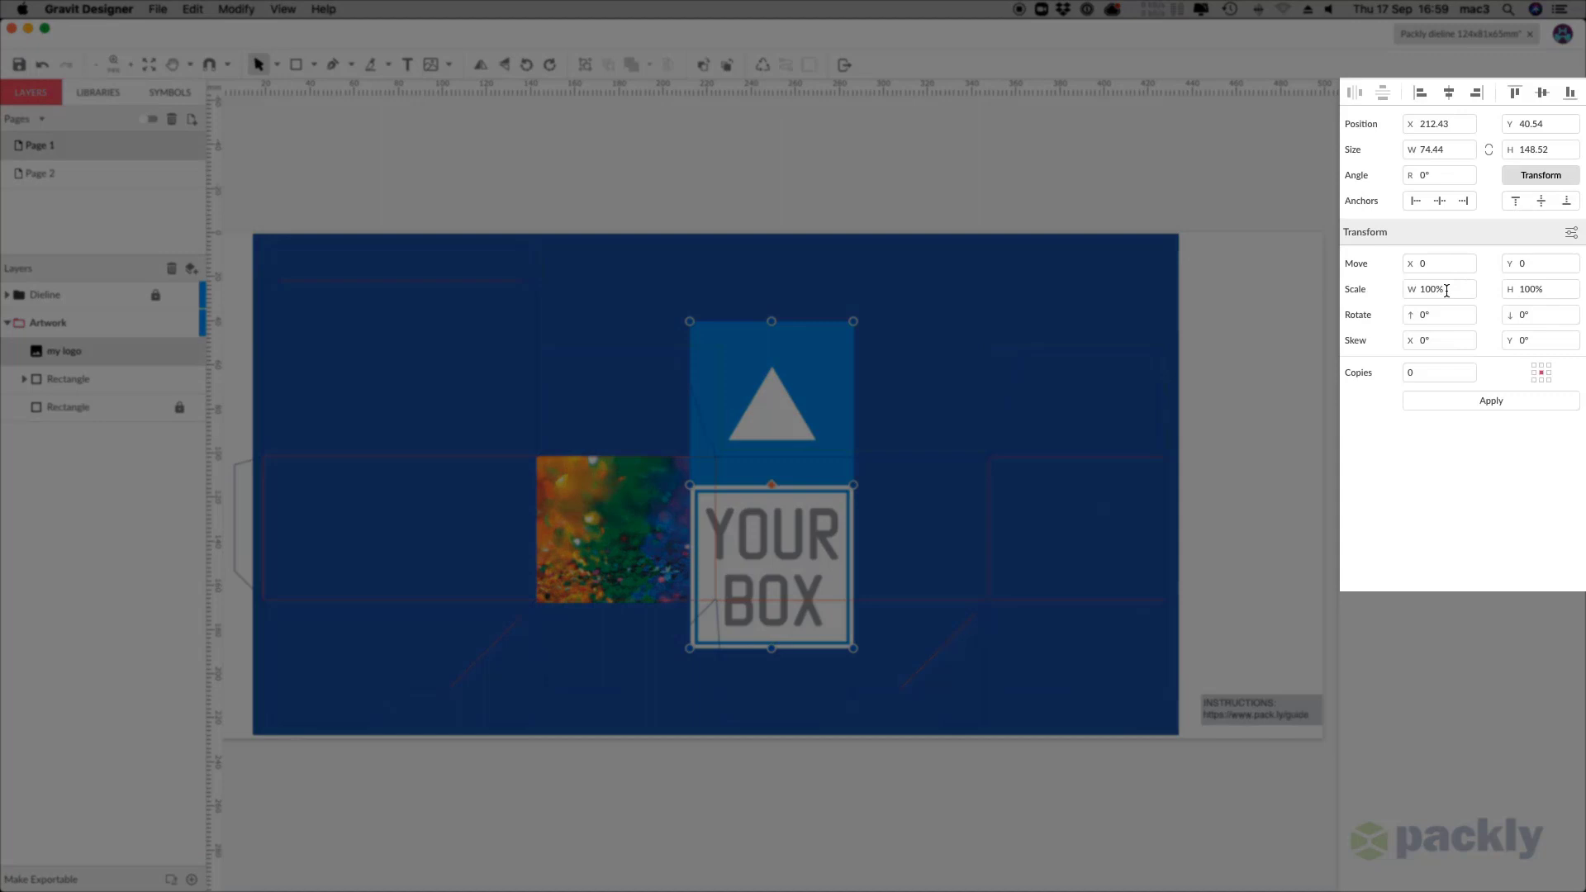
left_click(1415, 287)
type("35")
key("Tab")
type("3")
key("Tab")
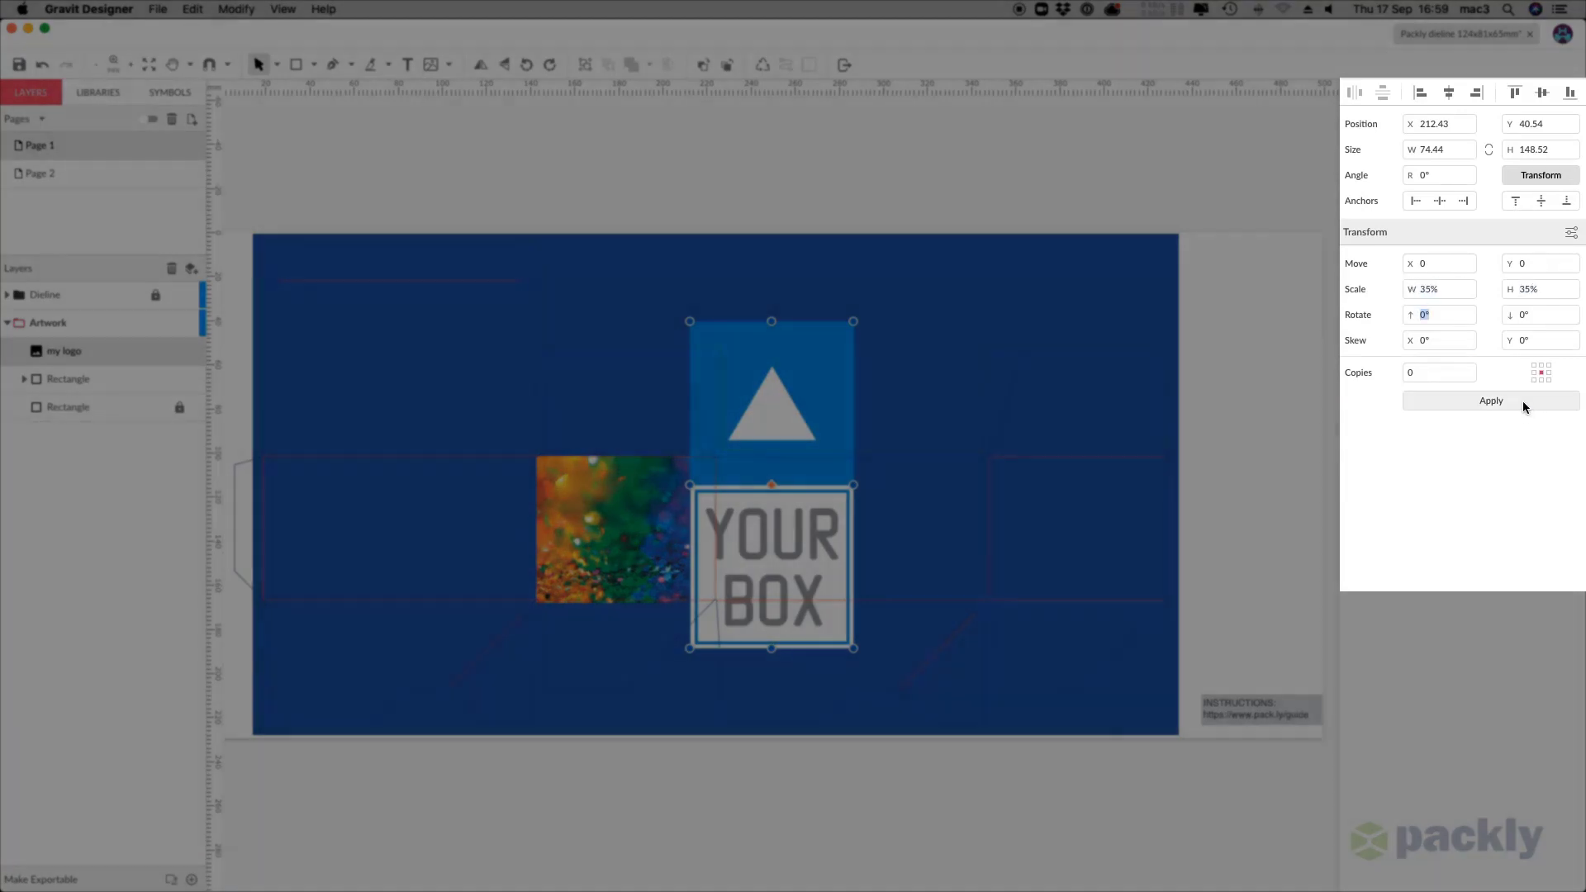
left_click(1523, 401)
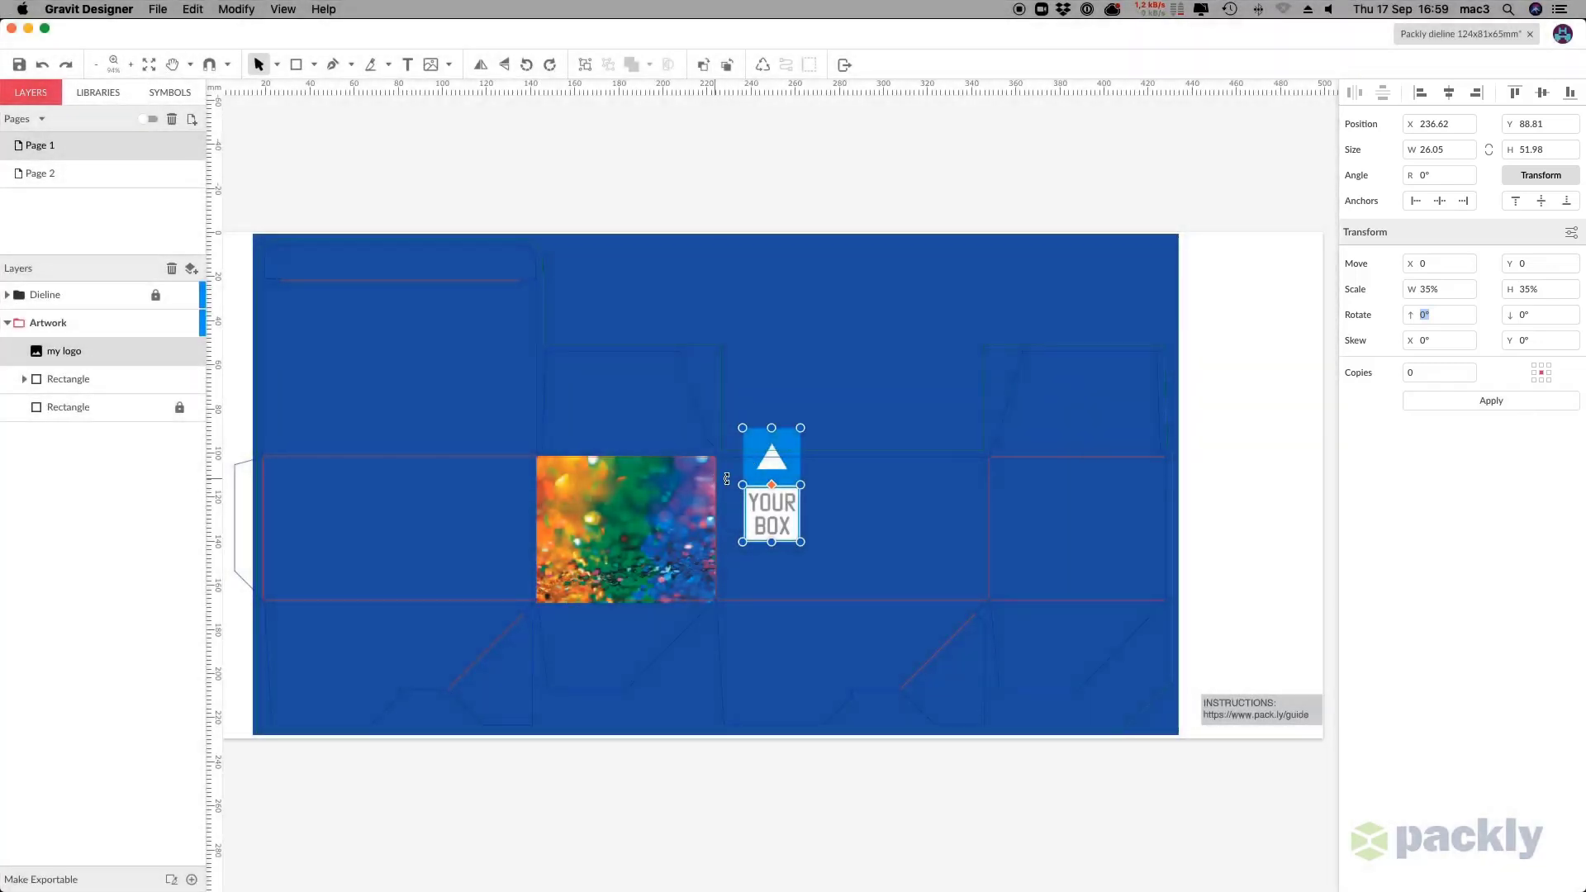
Drag the logo onto the panel to the right of the glitter image.
left_click_drag(784, 470, 863, 512)
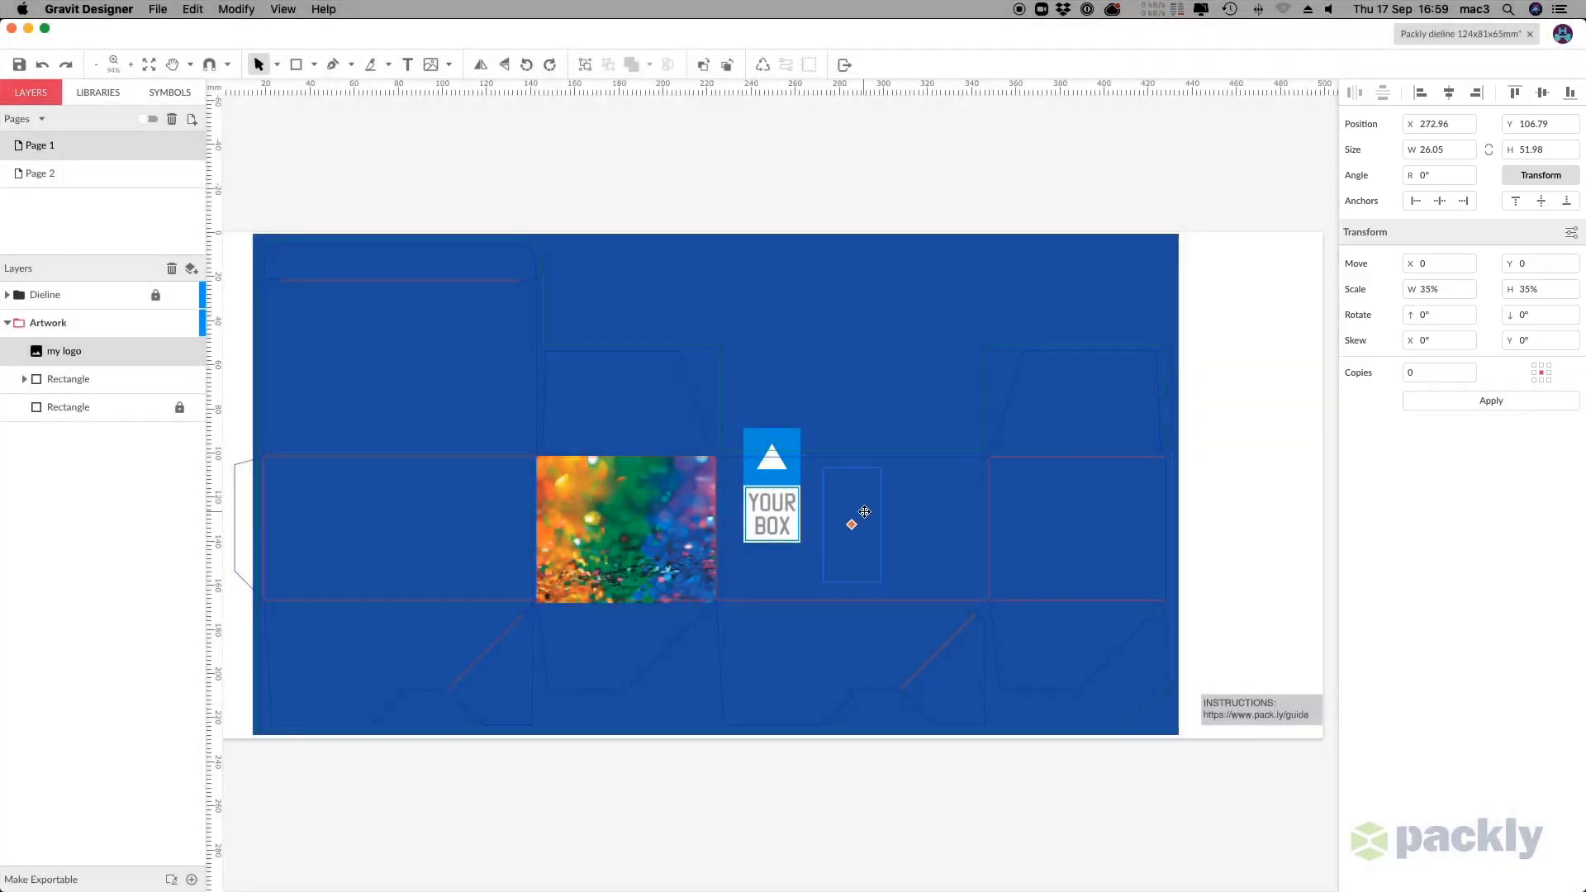
left_click_drag(864, 511, 864, 512)
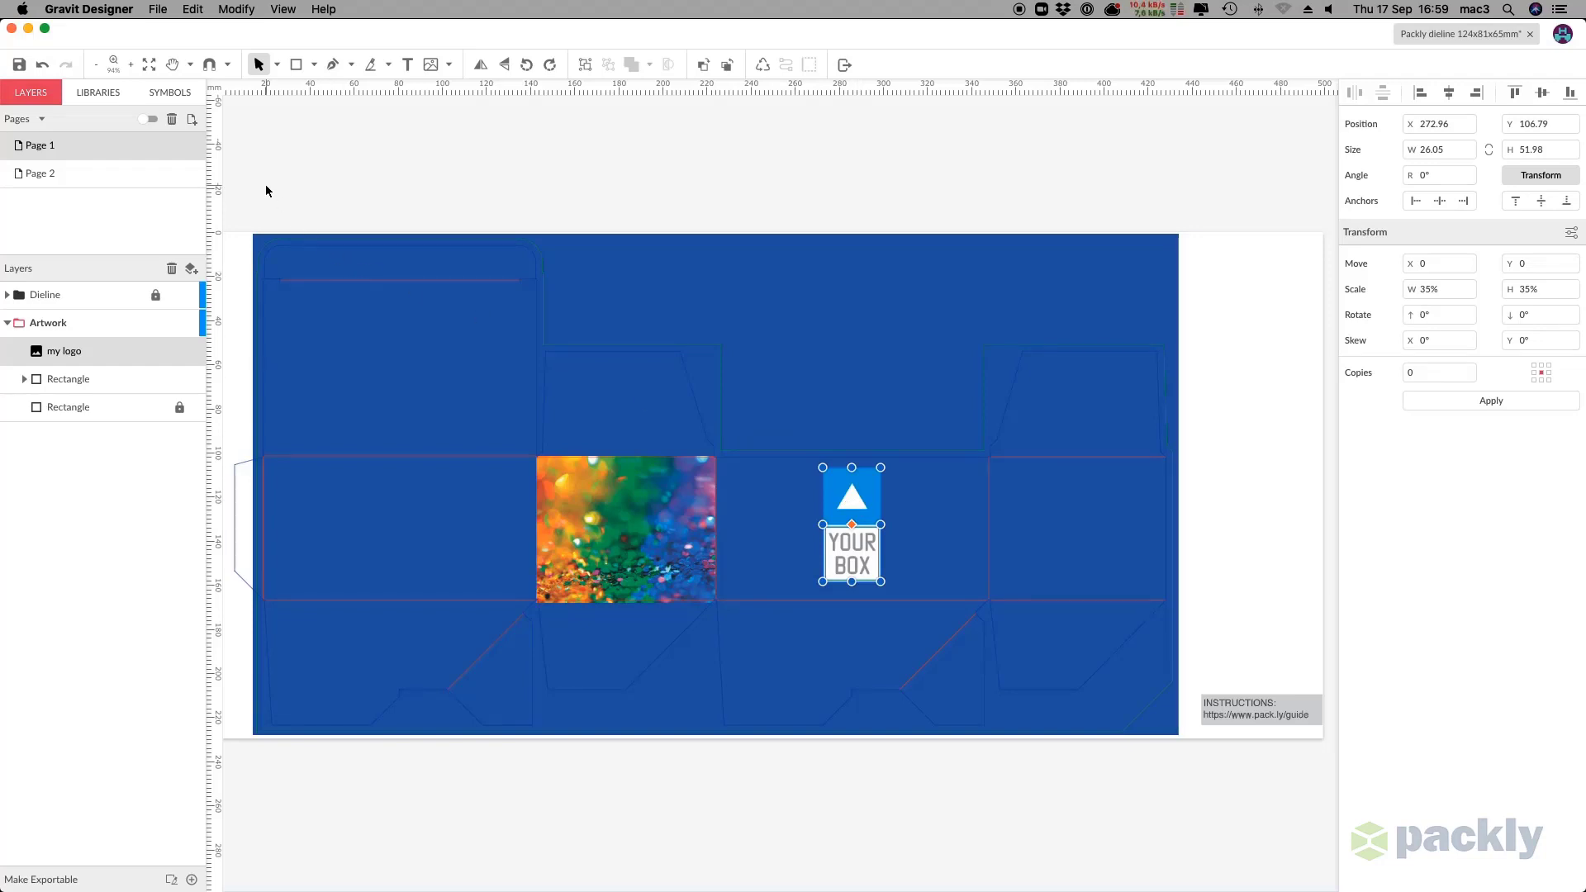
Set PDF export Advanced Options to 300dpi high-quality print and CMYK colour.
left_click(159, 10)
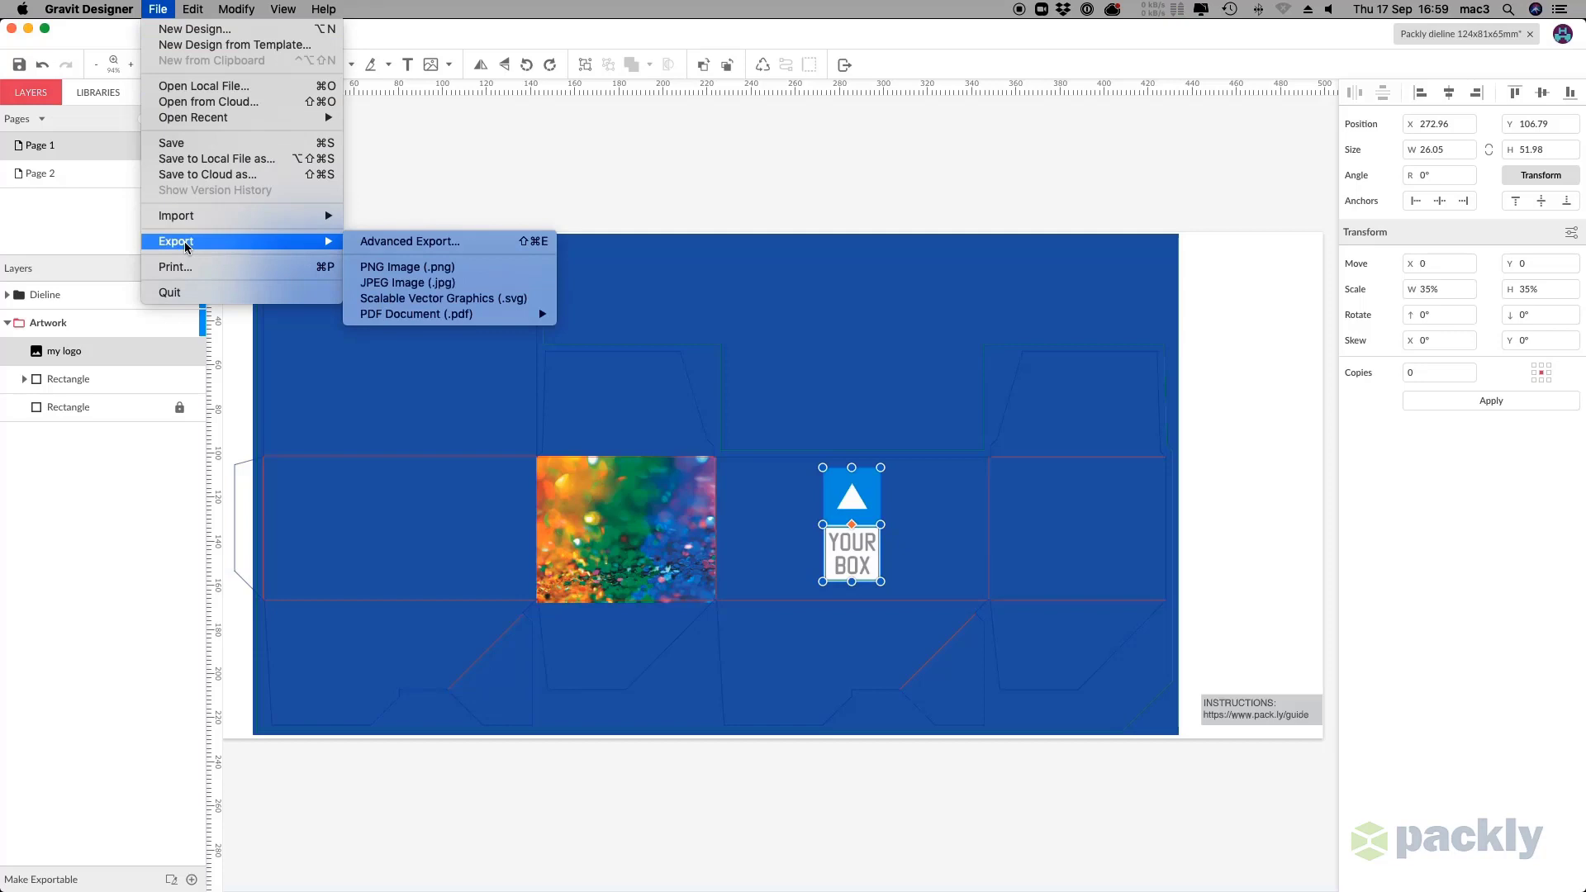
mouse_move(176, 240)
mouse_move(416, 314)
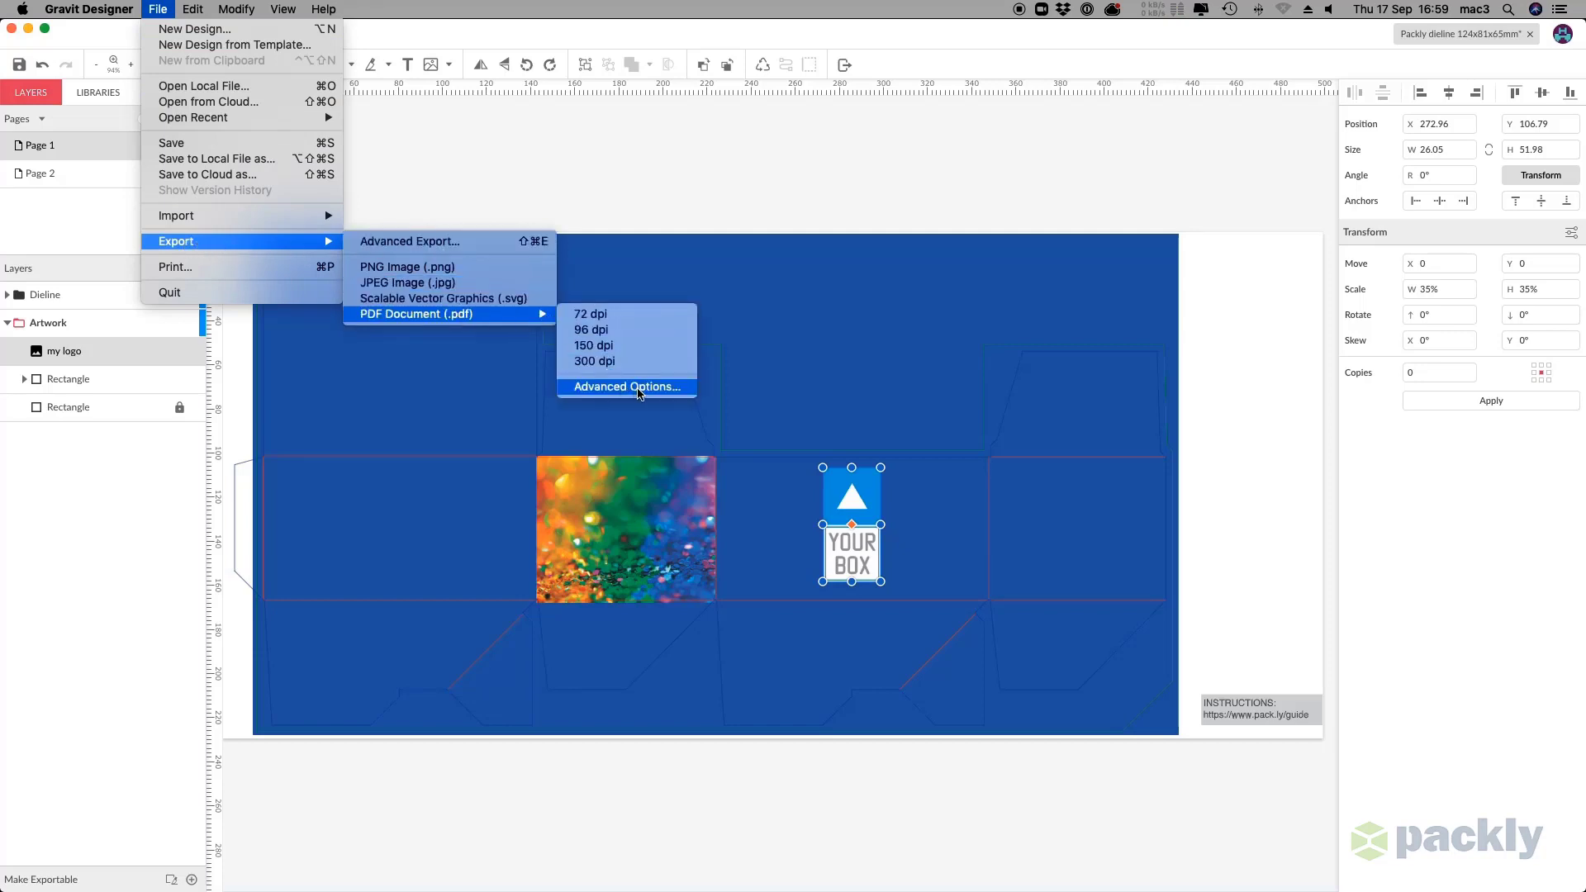
left_click(639, 394)
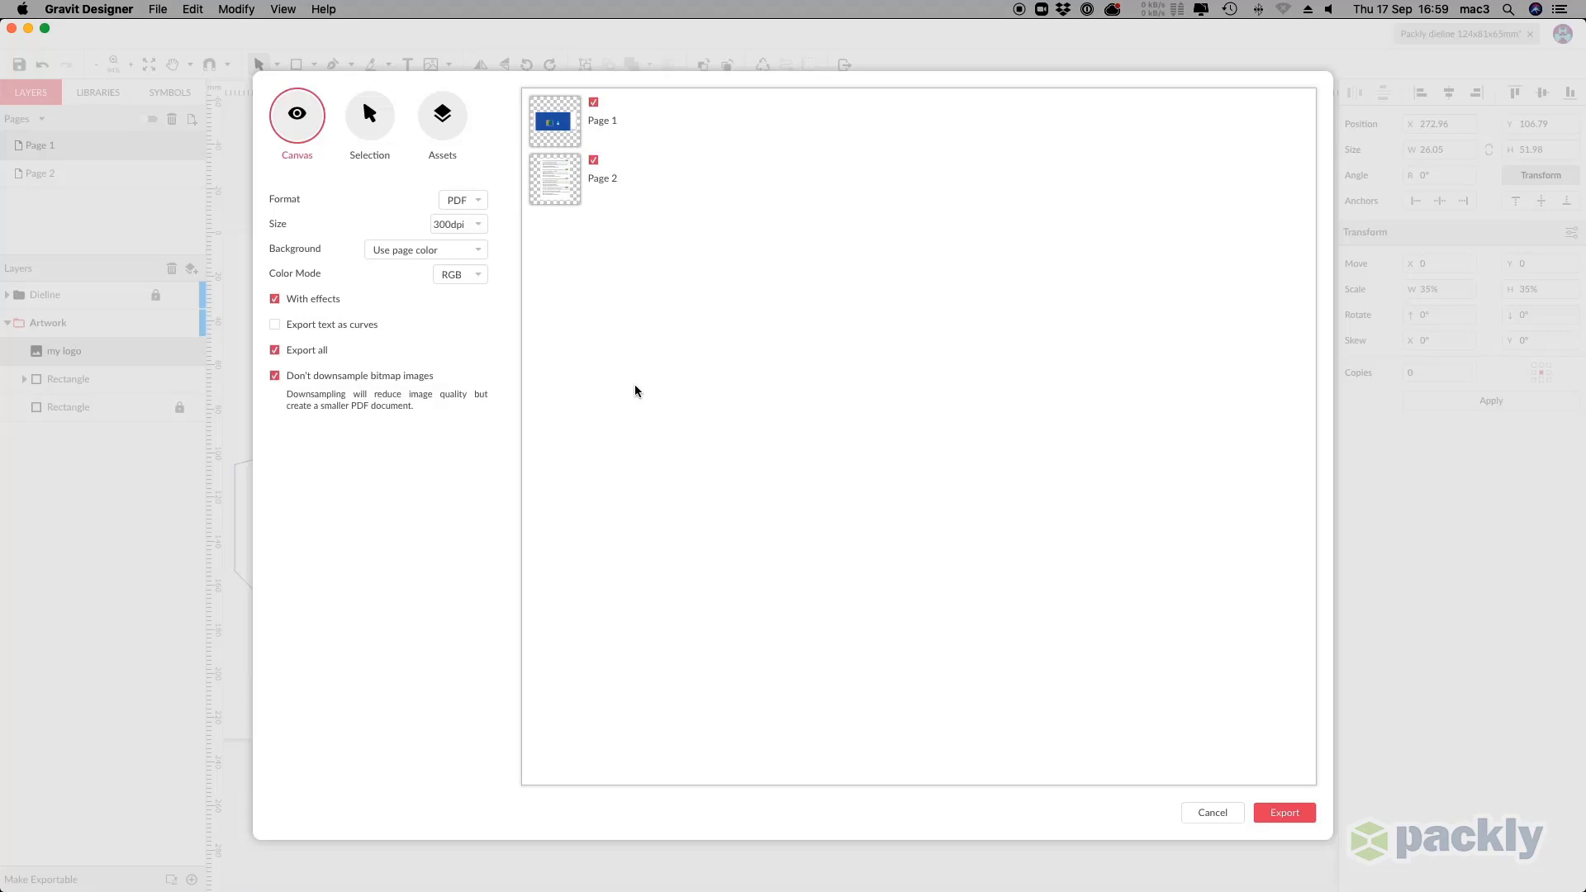
left_click(480, 225)
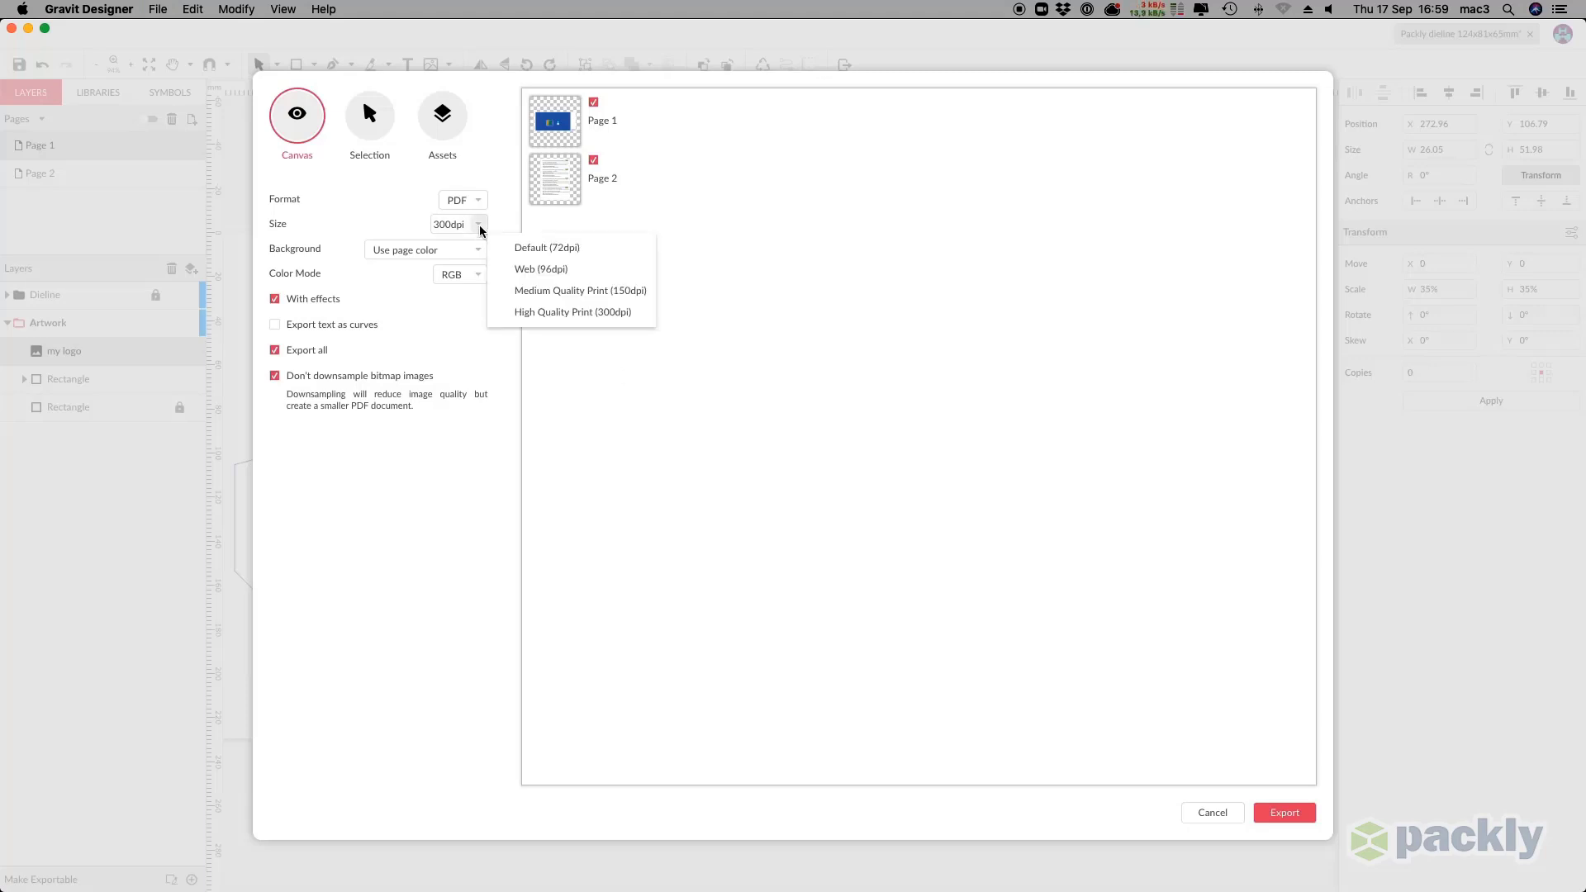
left_click(605, 318)
left_click(466, 275)
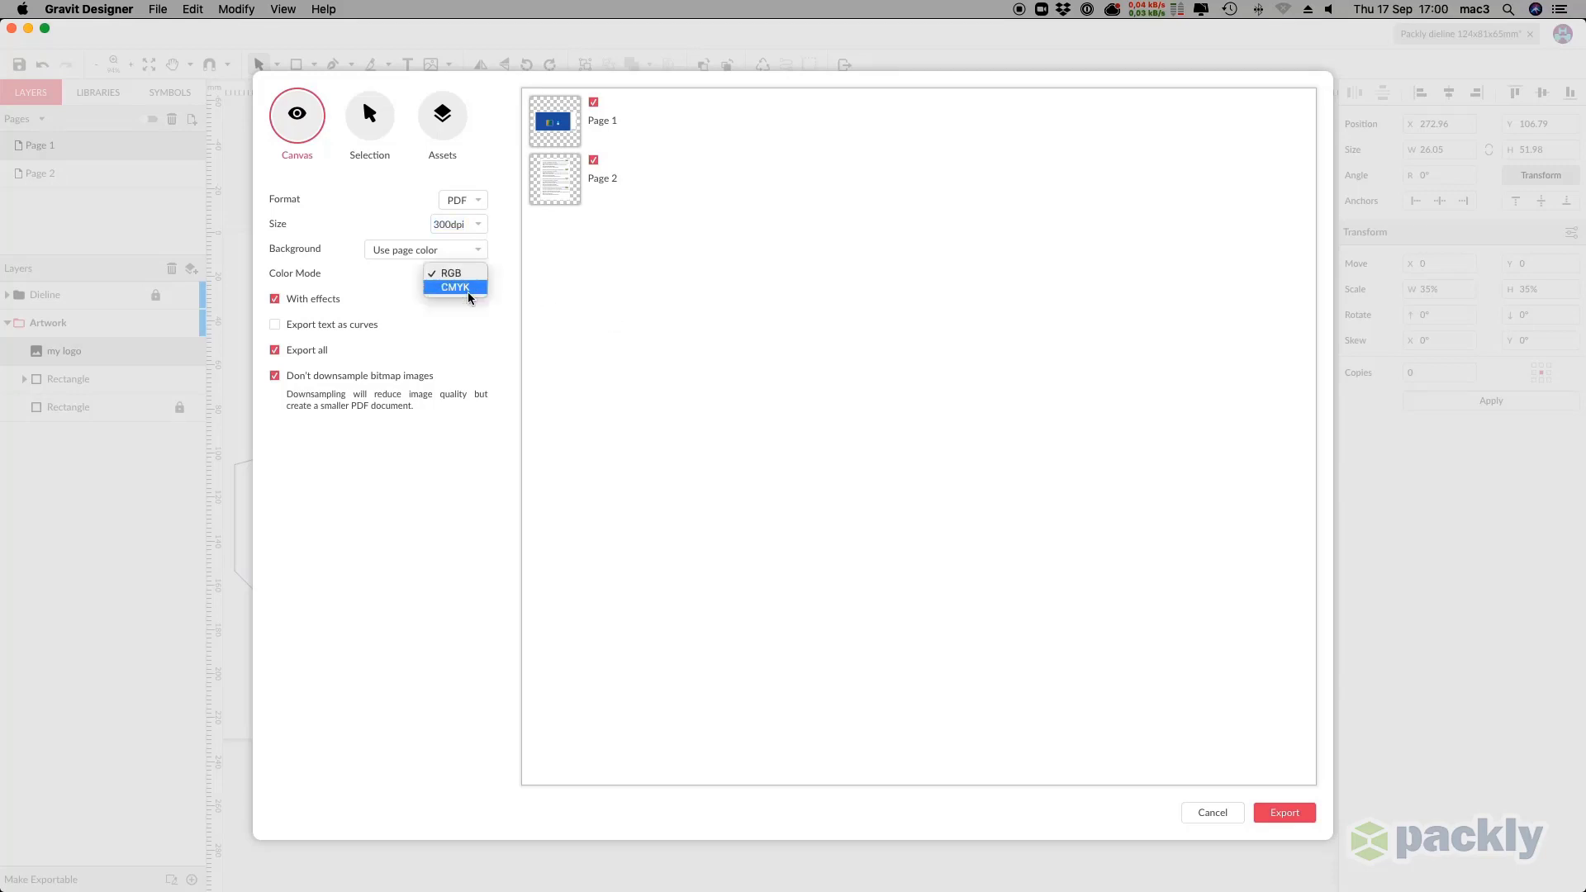
left_click(469, 296)
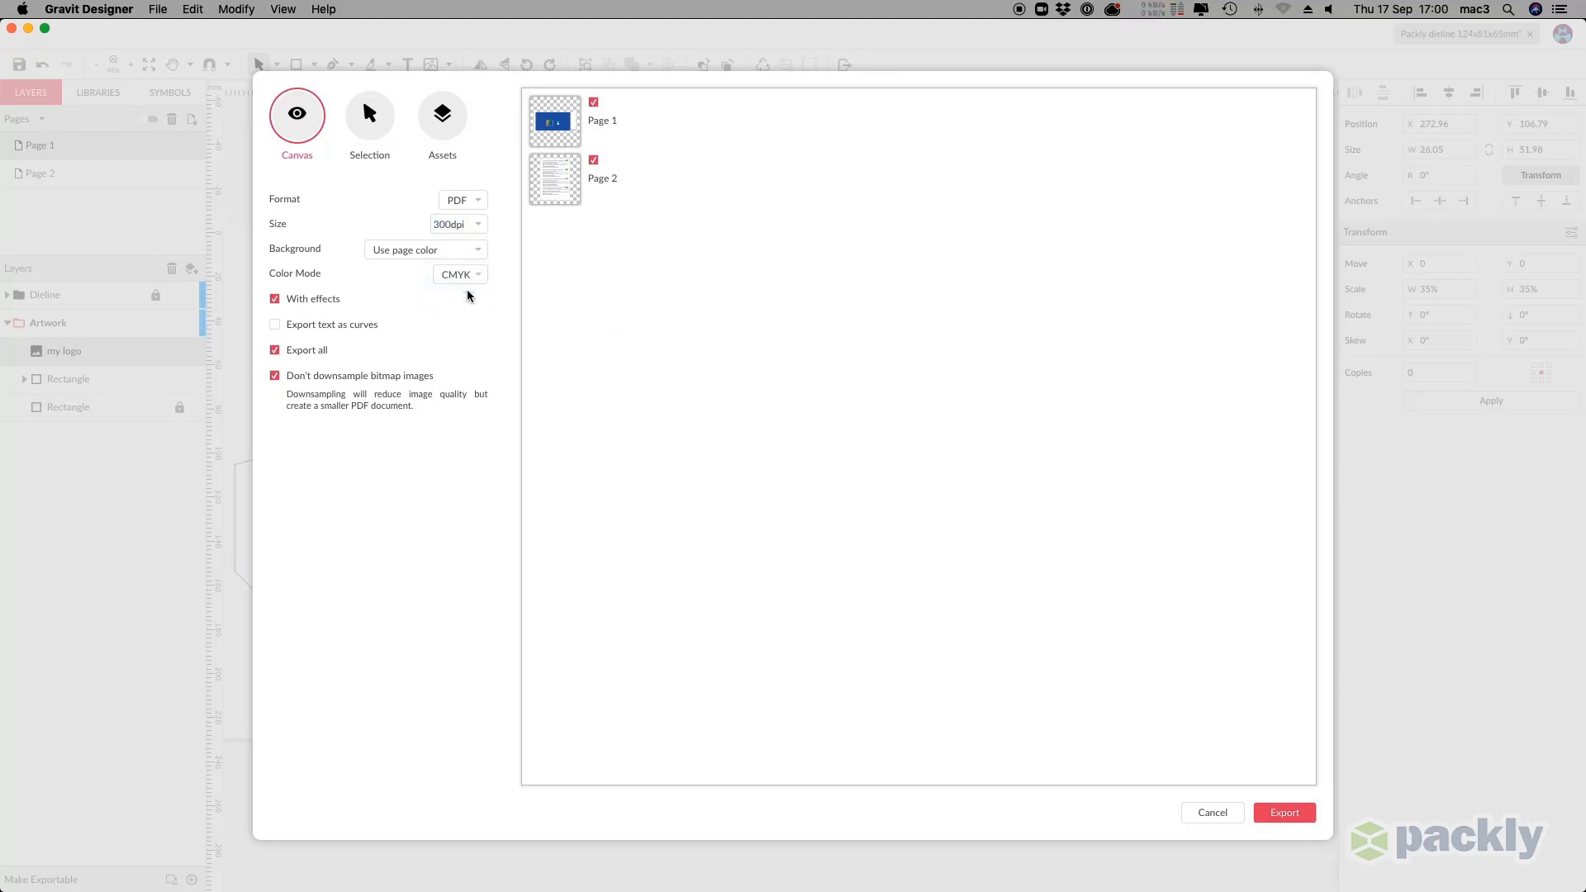
Exclude Page 2 and start exporting the PDF.
left_click(593, 161)
left_click(1296, 821)
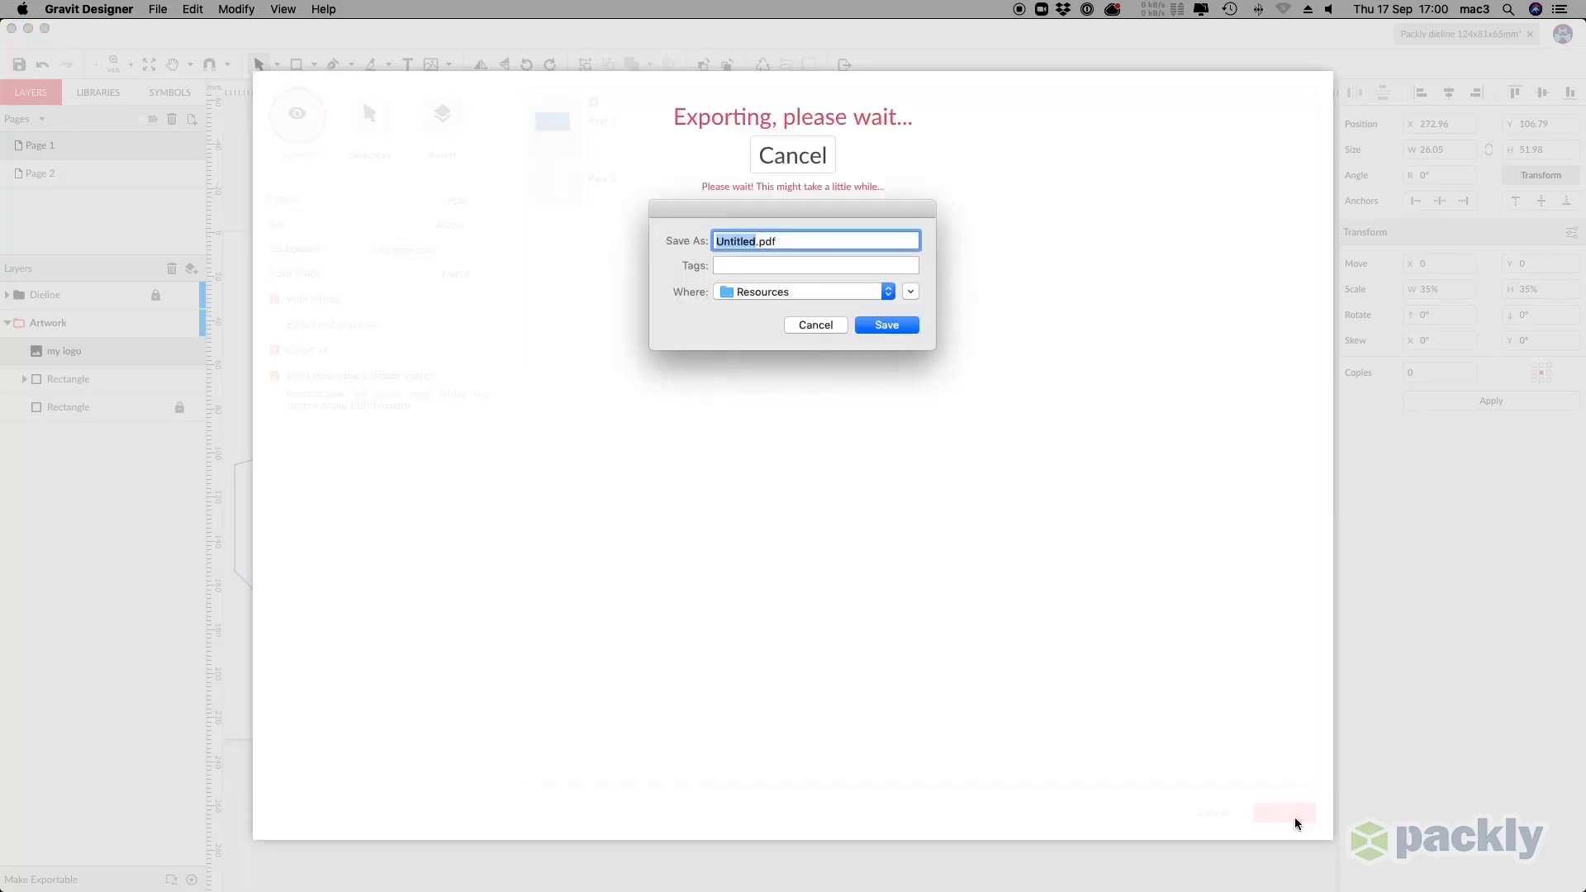
type("My Packly Box")
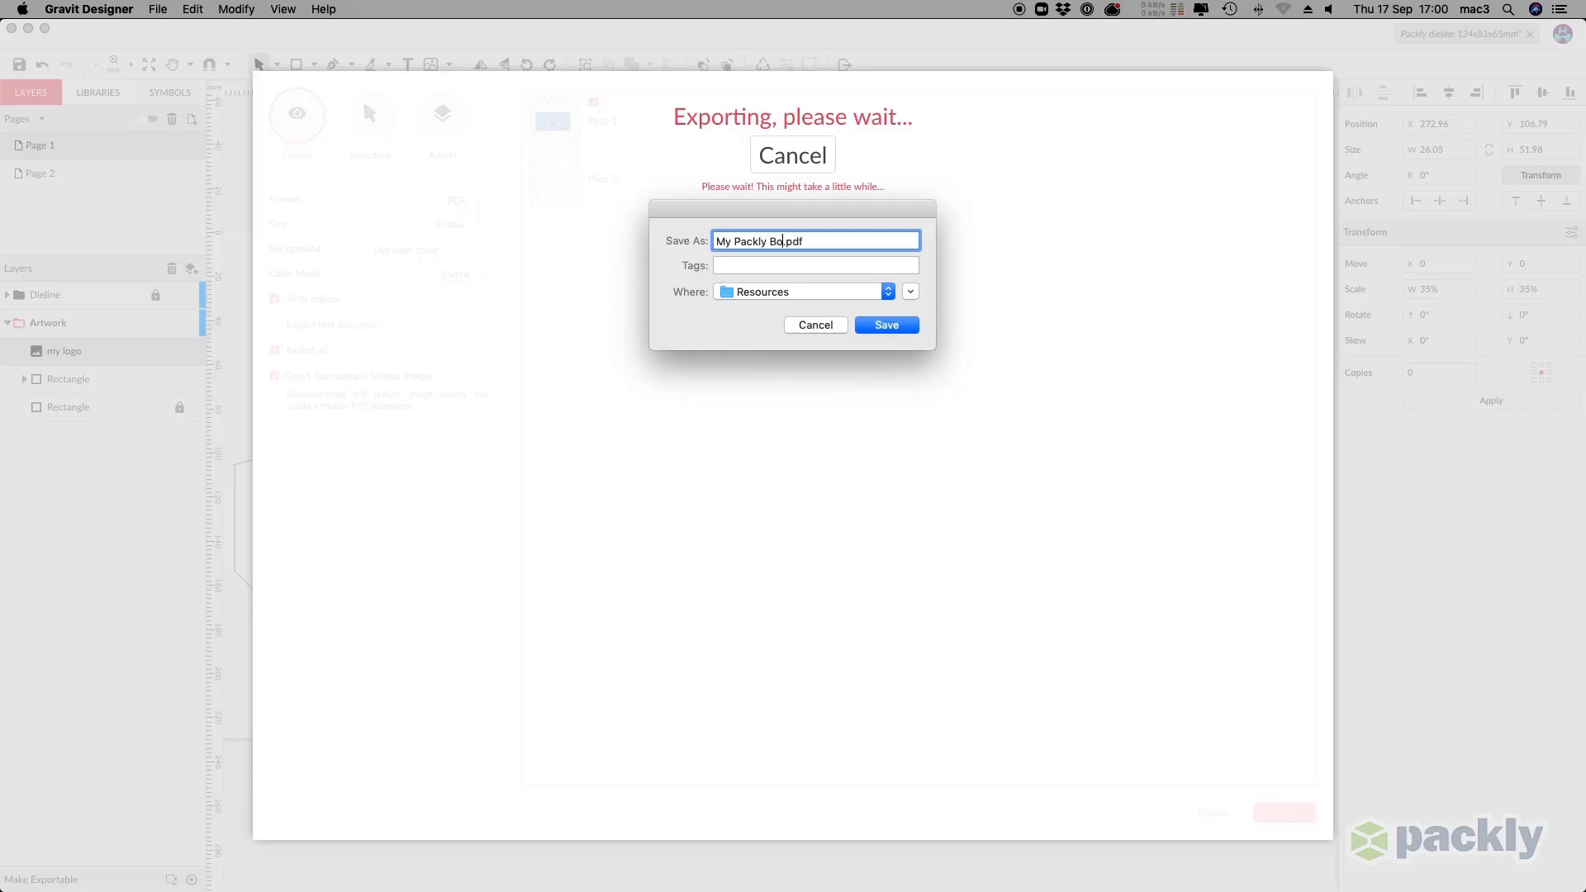